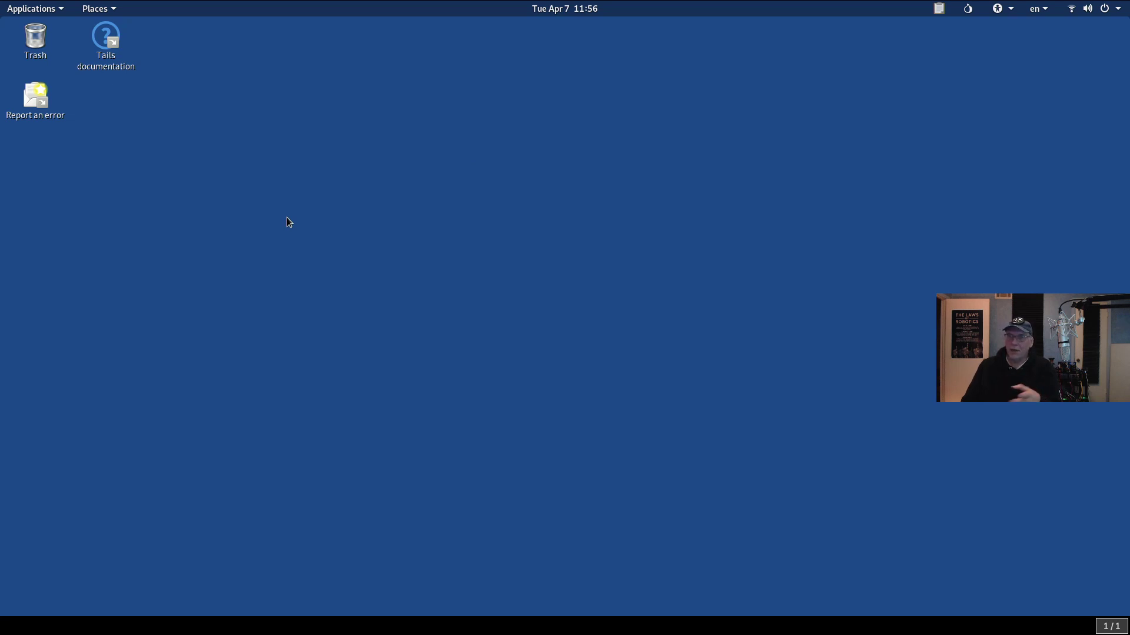
Browse the Applications menu, then dismiss it.
left_click(32, 8)
mouse_move(43, 66)
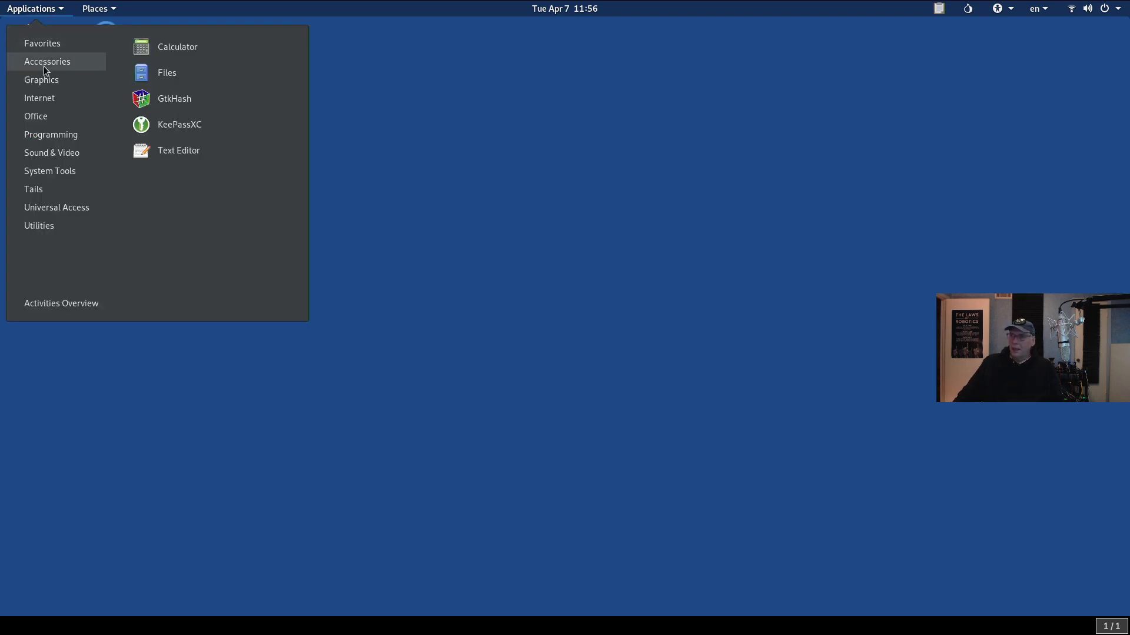
mouse_move(50, 44)
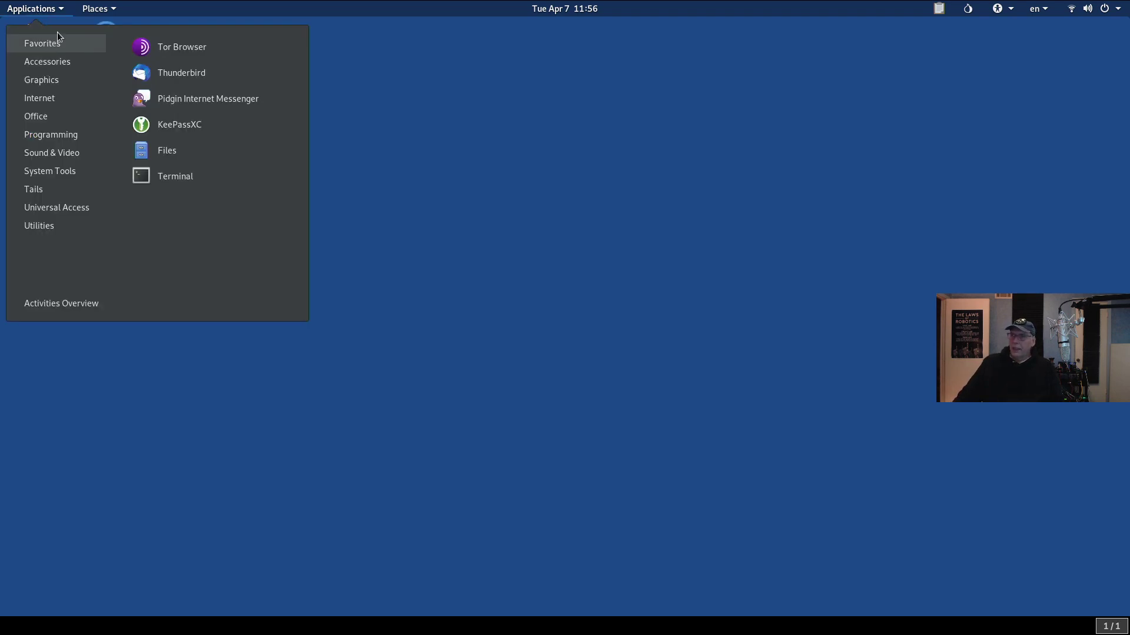
left_click(541, 94)
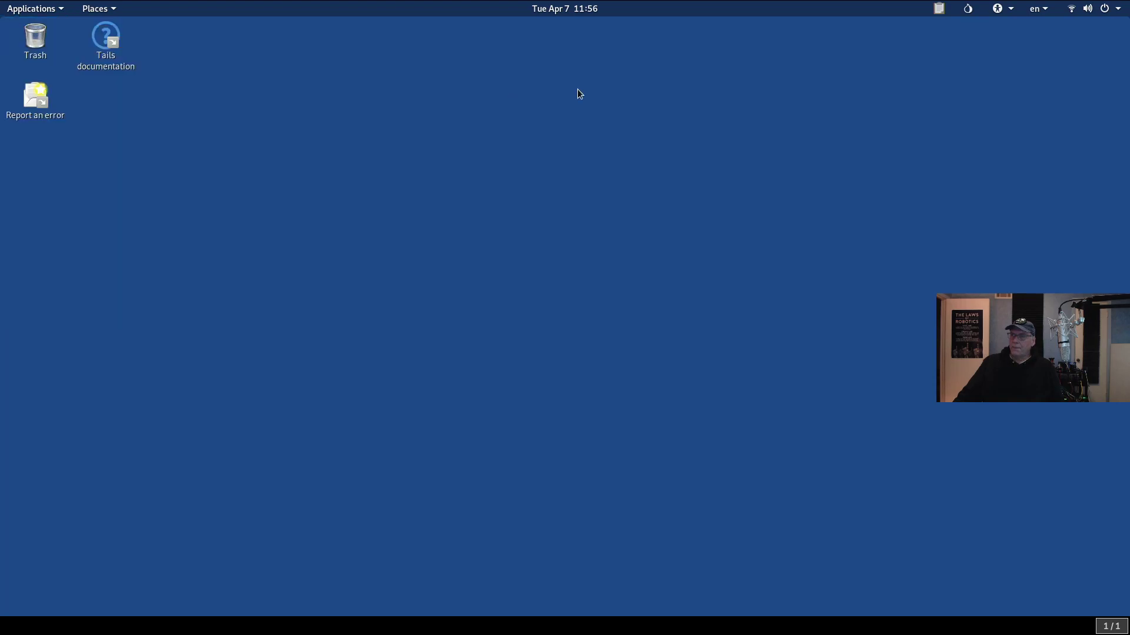
From the onion icon's Tor status menu in the top bar, choose Open Onion Circuits.
left_click(967, 7)
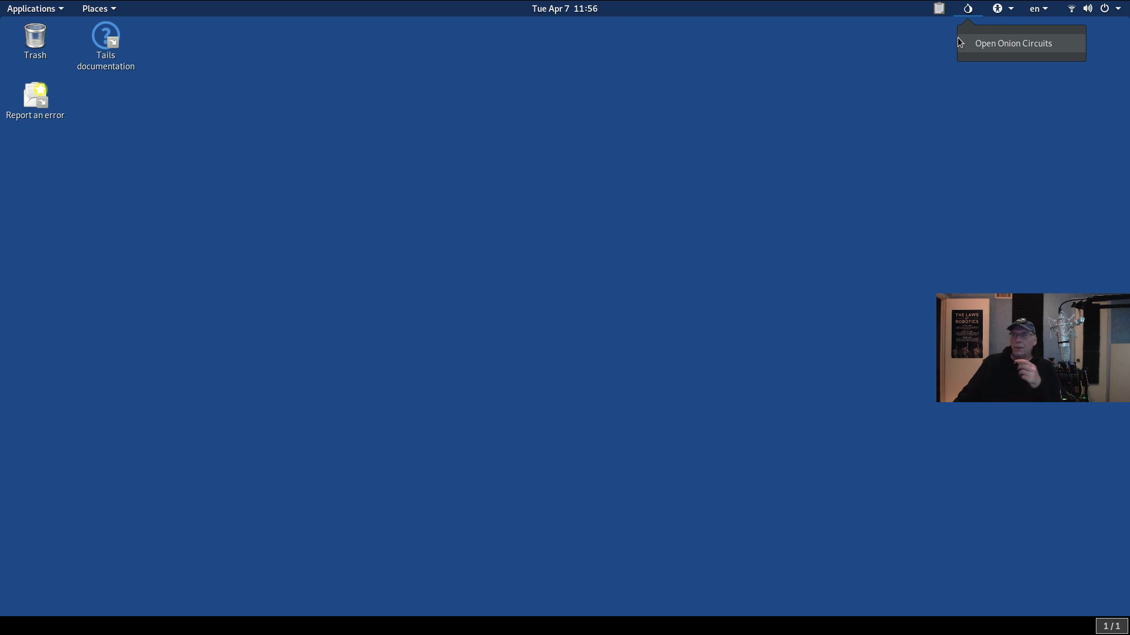
mouse_move(1071, 9)
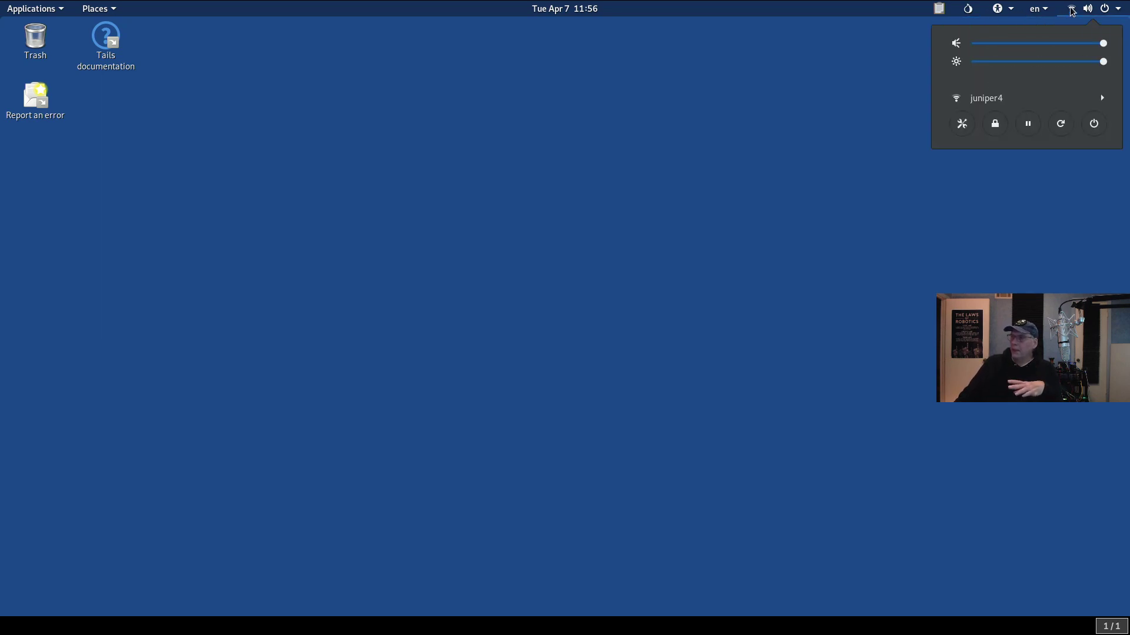
mouse_move(967, 9)
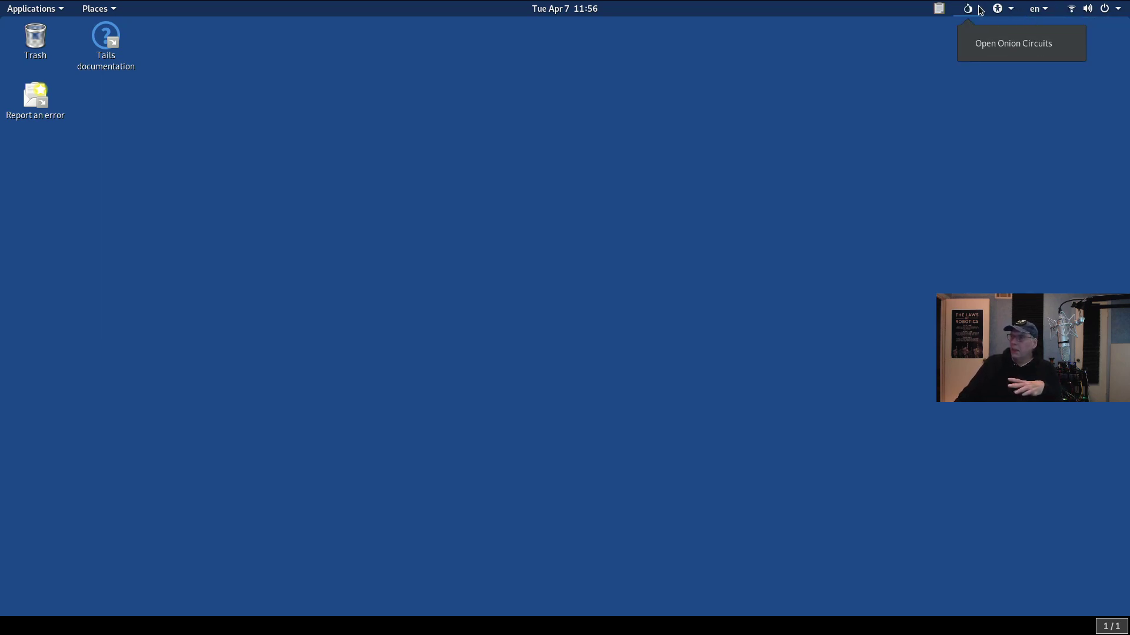
left_click(968, 11)
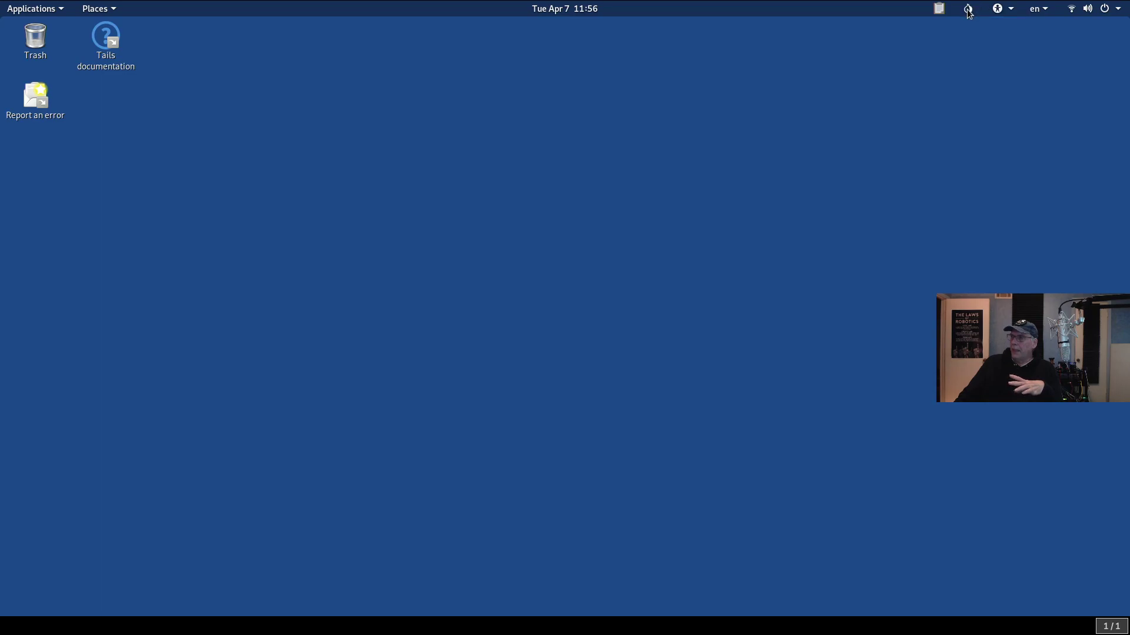
left_click(968, 10)
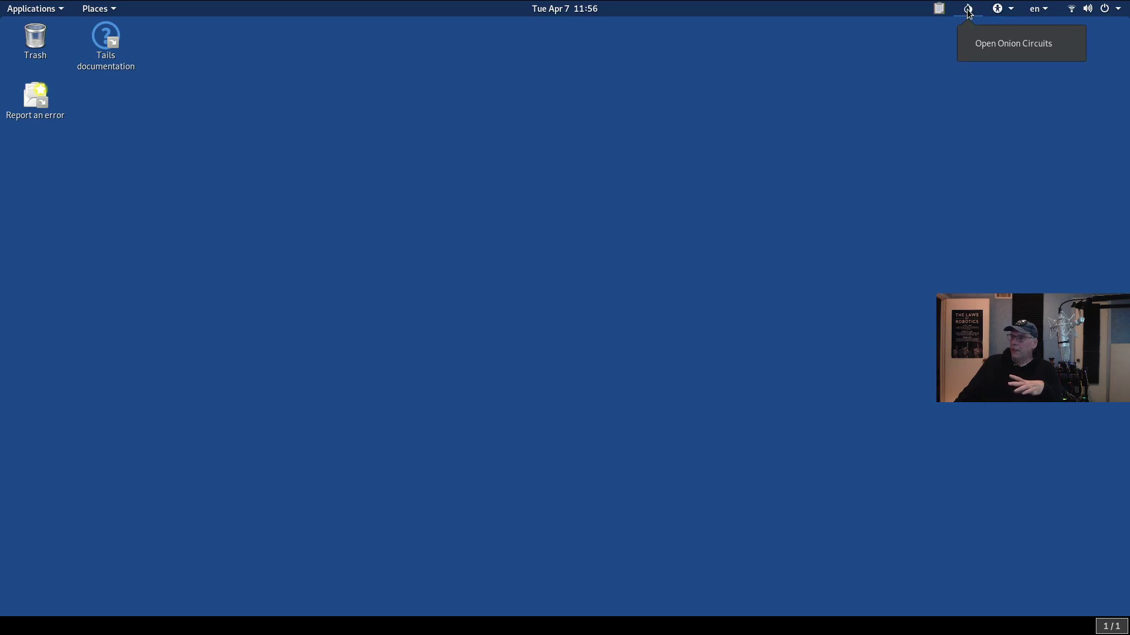
Let Onion Circuits list the built Tor circuits, then close its window.
left_click(982, 51)
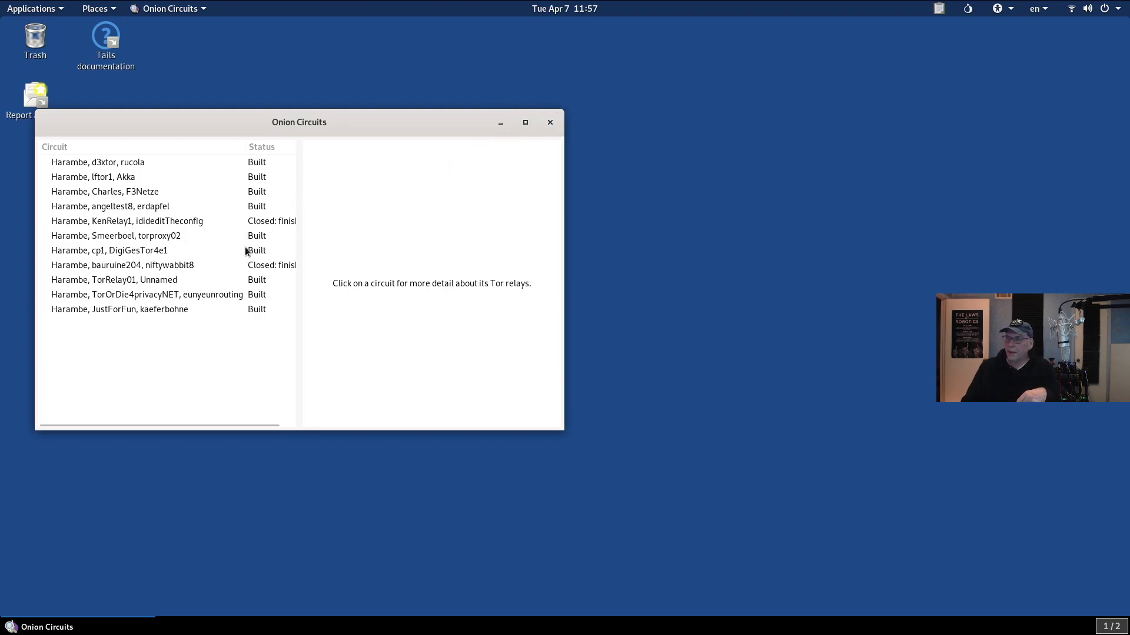
left_click(553, 121)
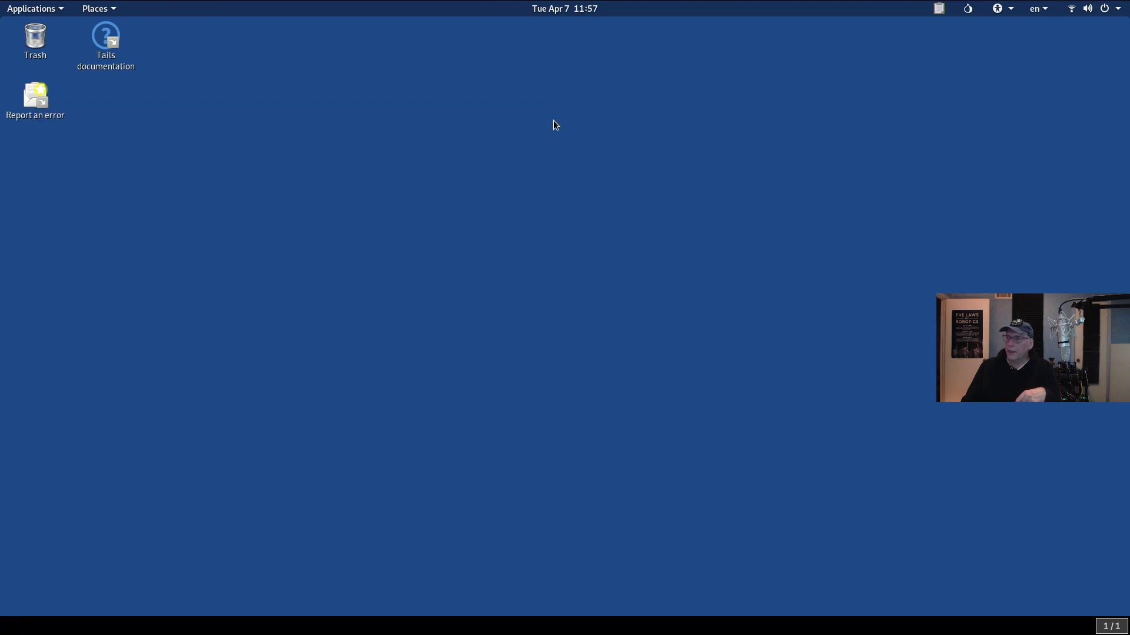
Start Tor Browser from Favorites and load check.torproject.org from the Tails start page.
left_click(54, 9)
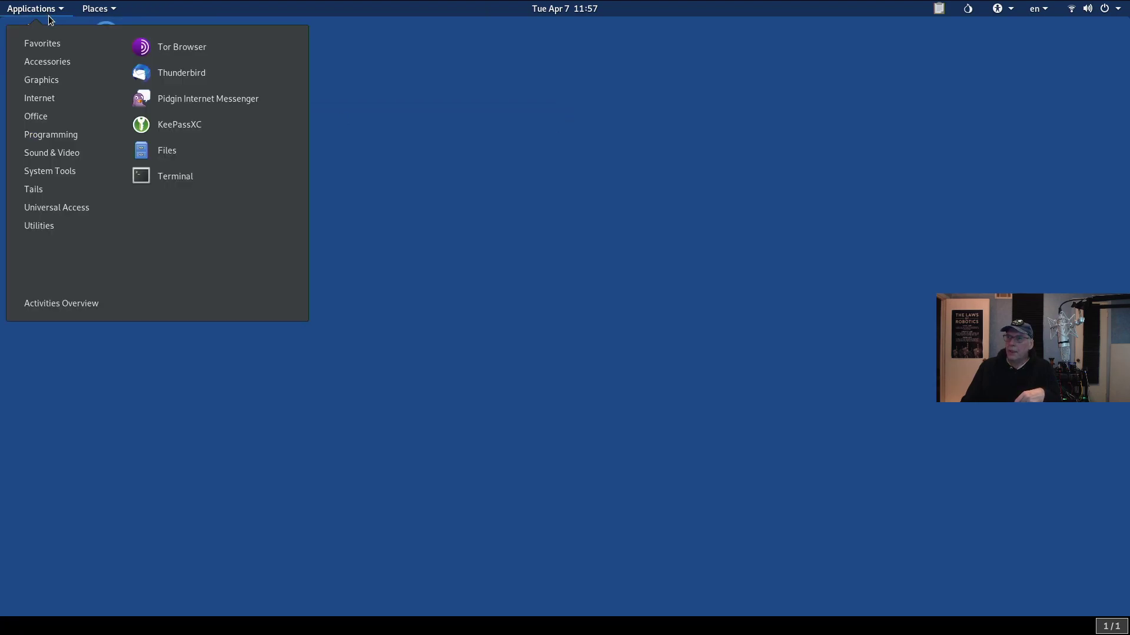
left_click(170, 47)
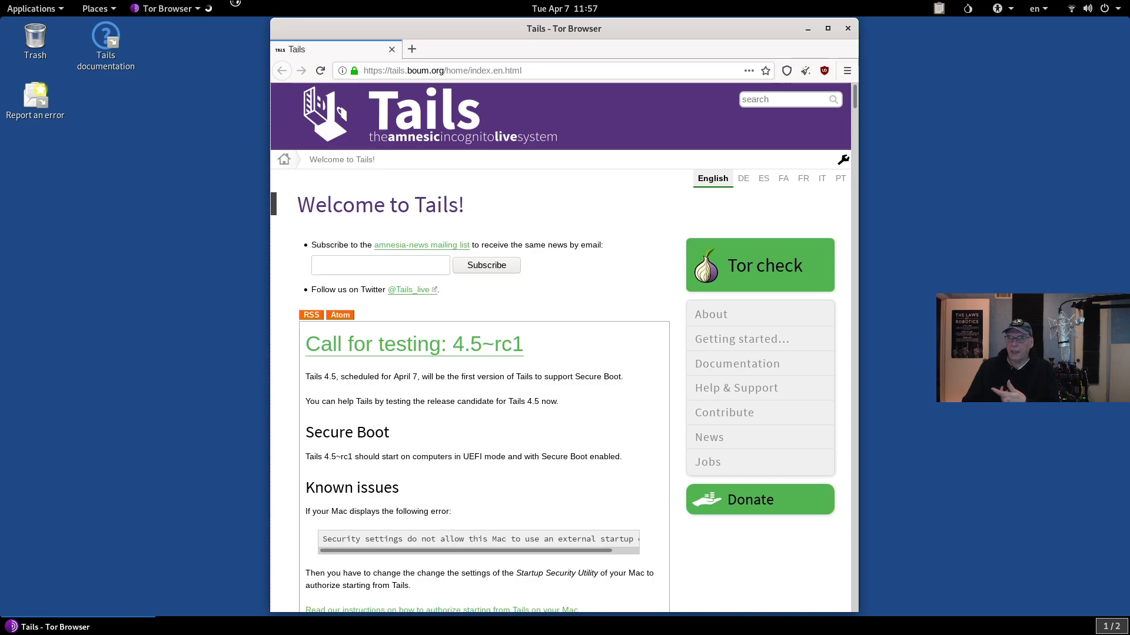
left_click(741, 276)
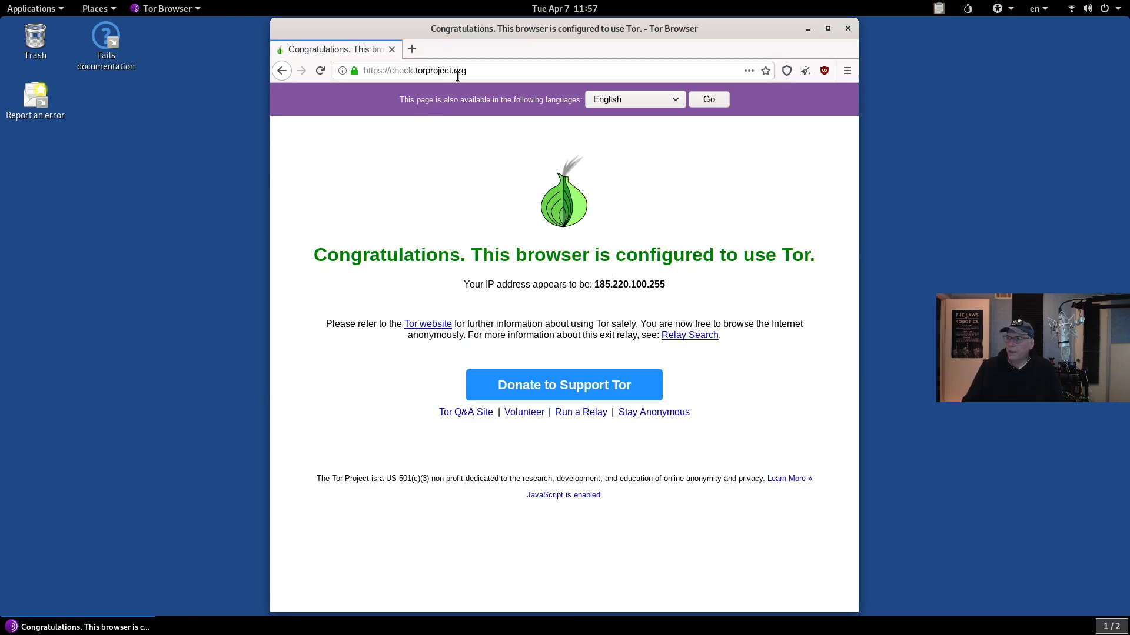
Move the browser window to the left edge and highlight the exit relay's IP address.
left_click_drag(472, 28, 219, 23)
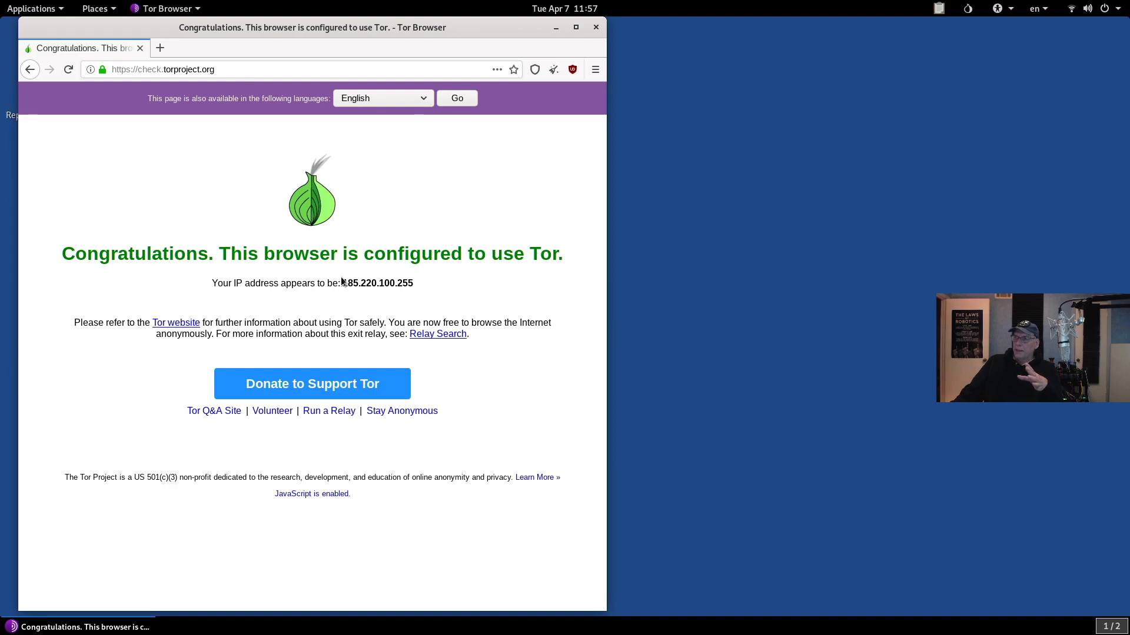
left_click_drag(212, 283, 341, 284)
left_click(425, 288)
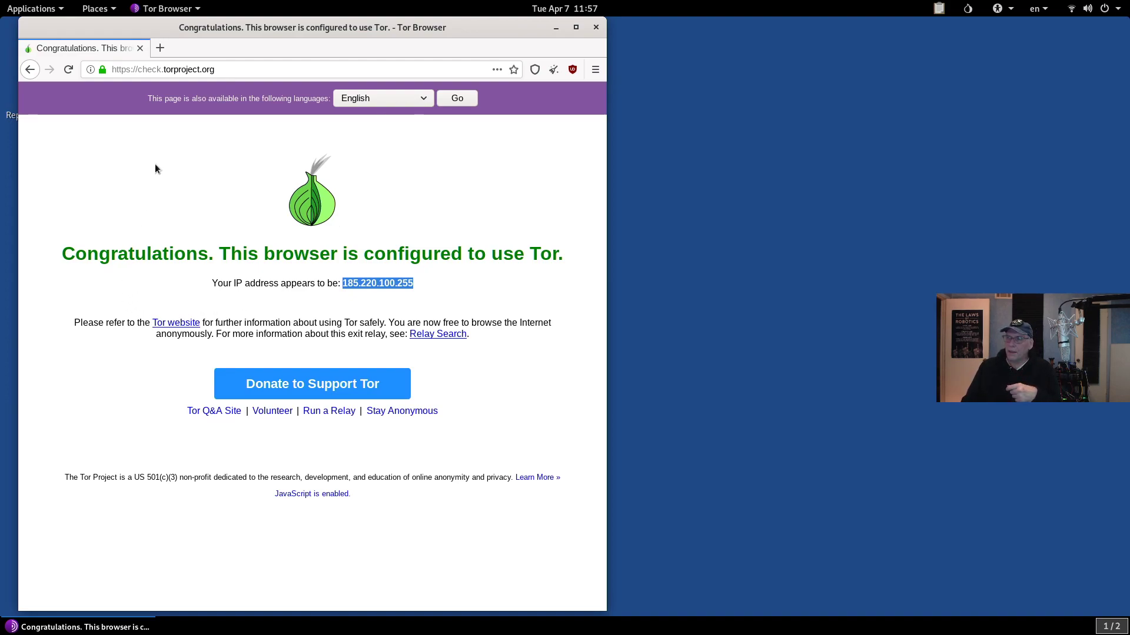
Select the whole check.torproject.org address in the URL bar.
left_click(226, 71)
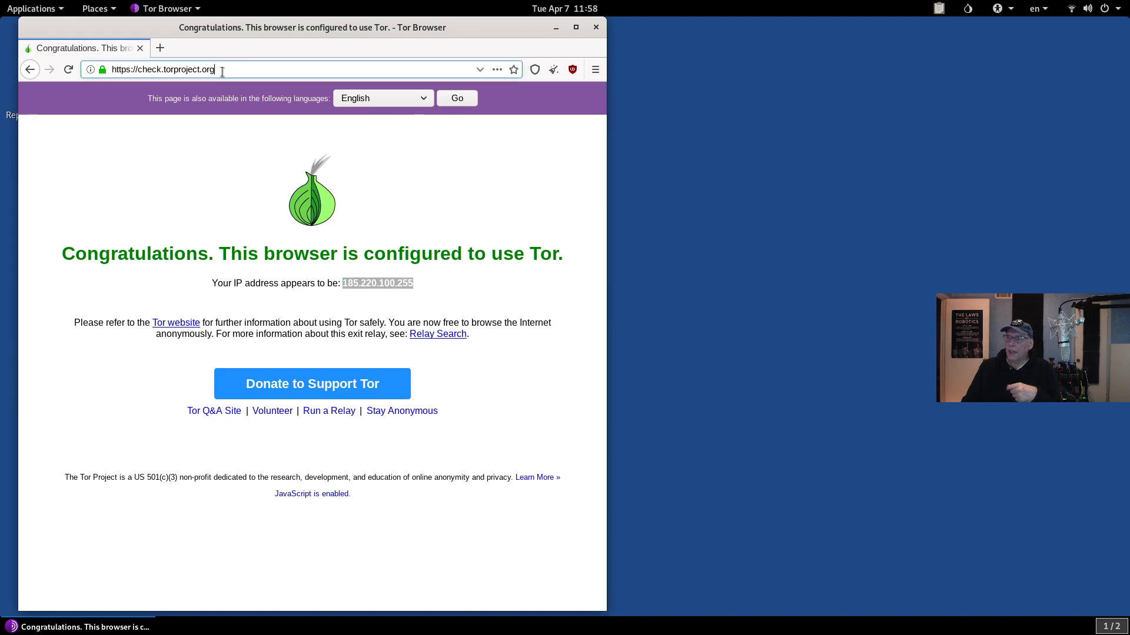
left_click_drag(220, 70, 117, 71)
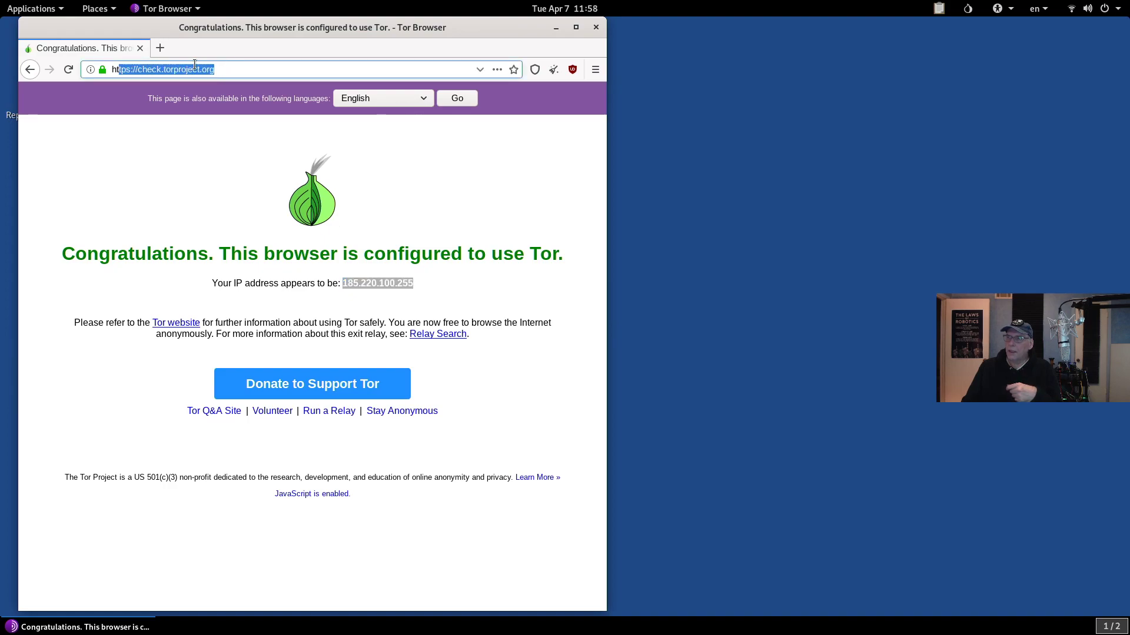
left_click(232, 70)
left_click_drag(232, 70, 116, 69)
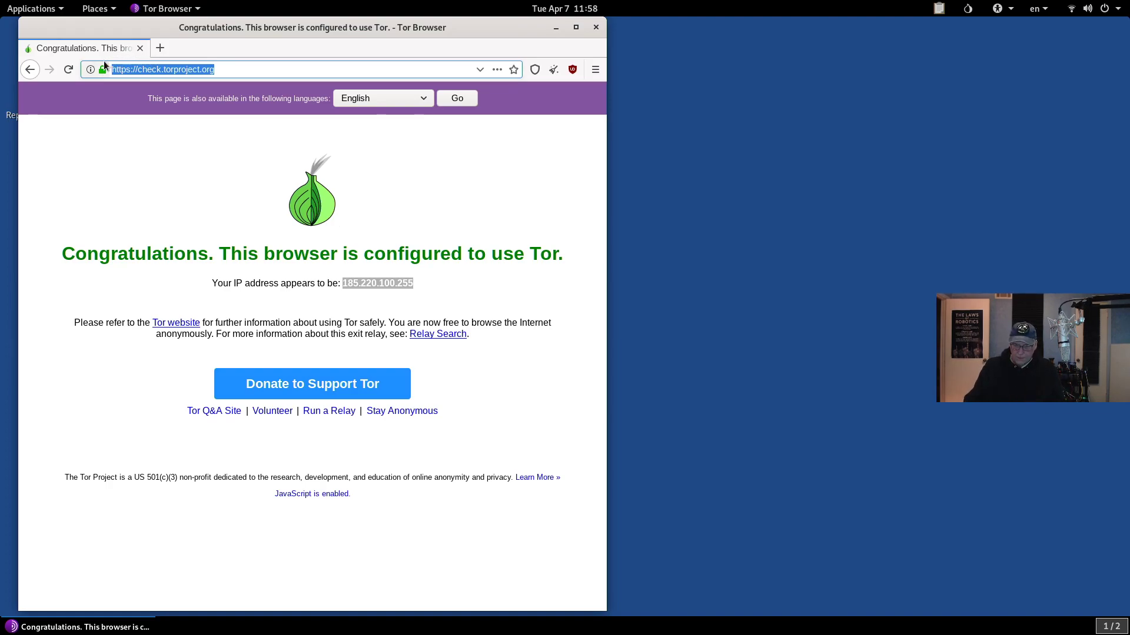
Search 'tor network' from the URL bar, go back to the check page, widen, then close Tor Browser.
type("tor netw")
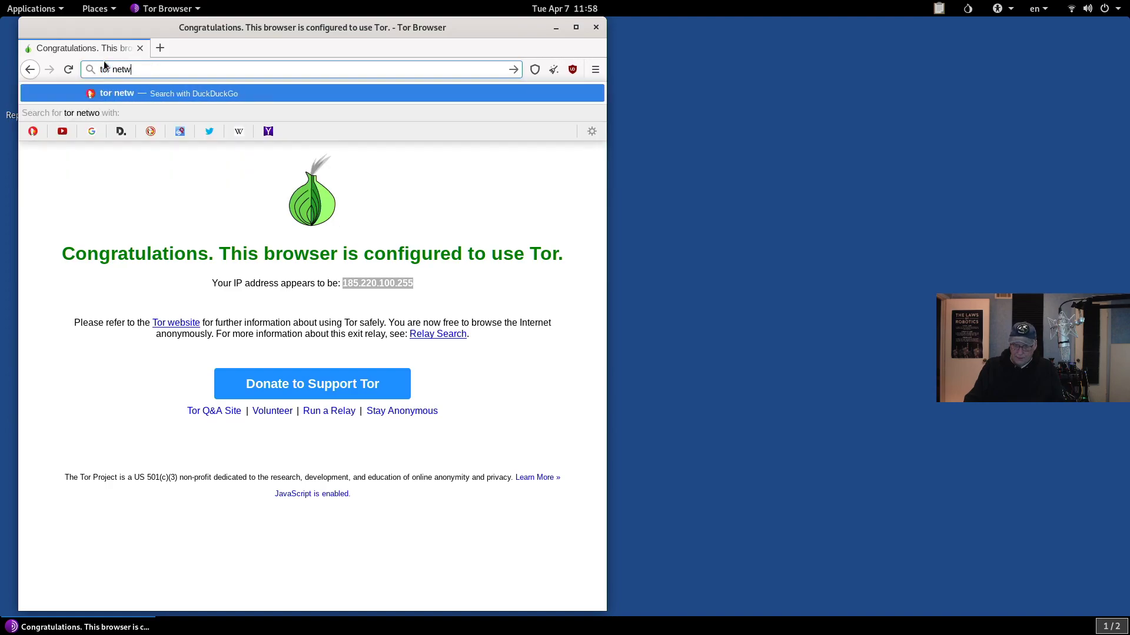
type("ork")
key("Return")
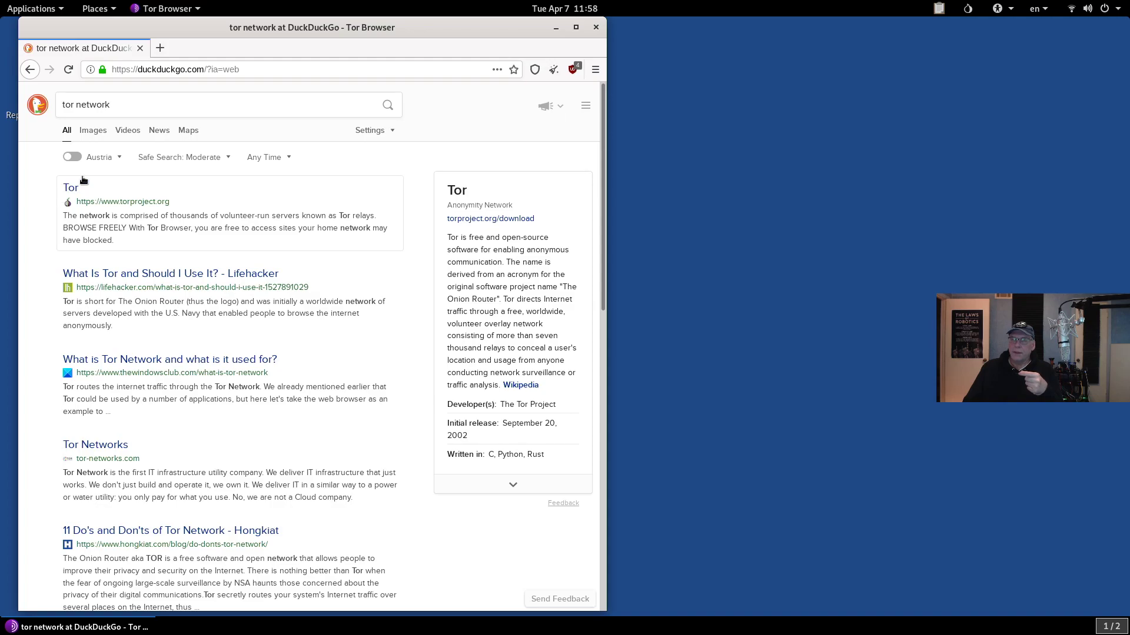
left_click(30, 70)
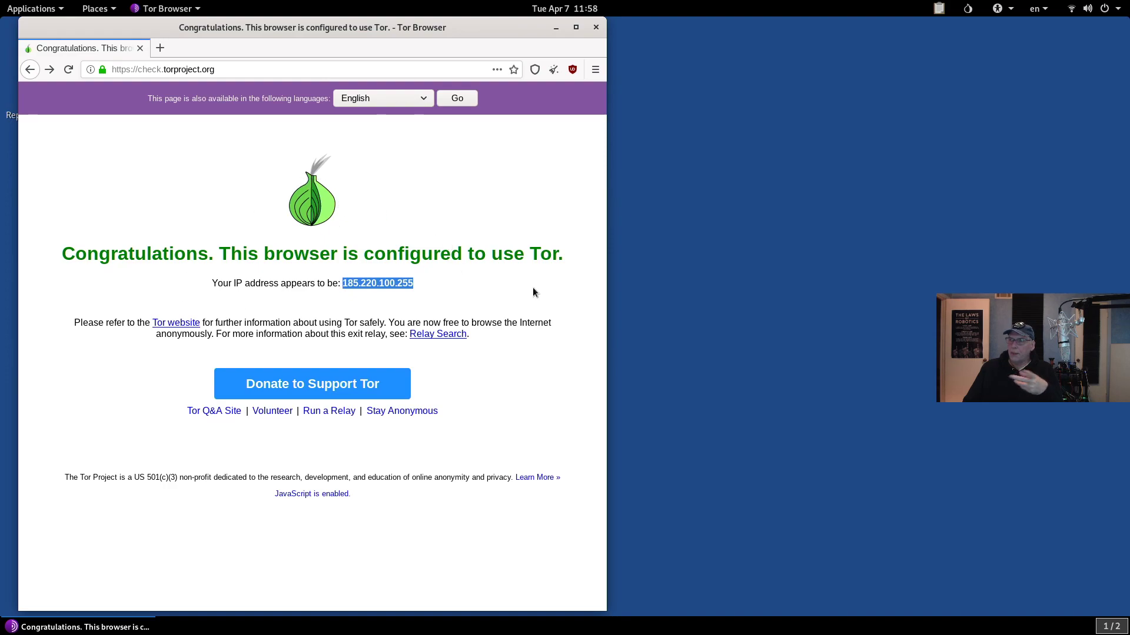
left_click_drag(606, 290, 648, 291)
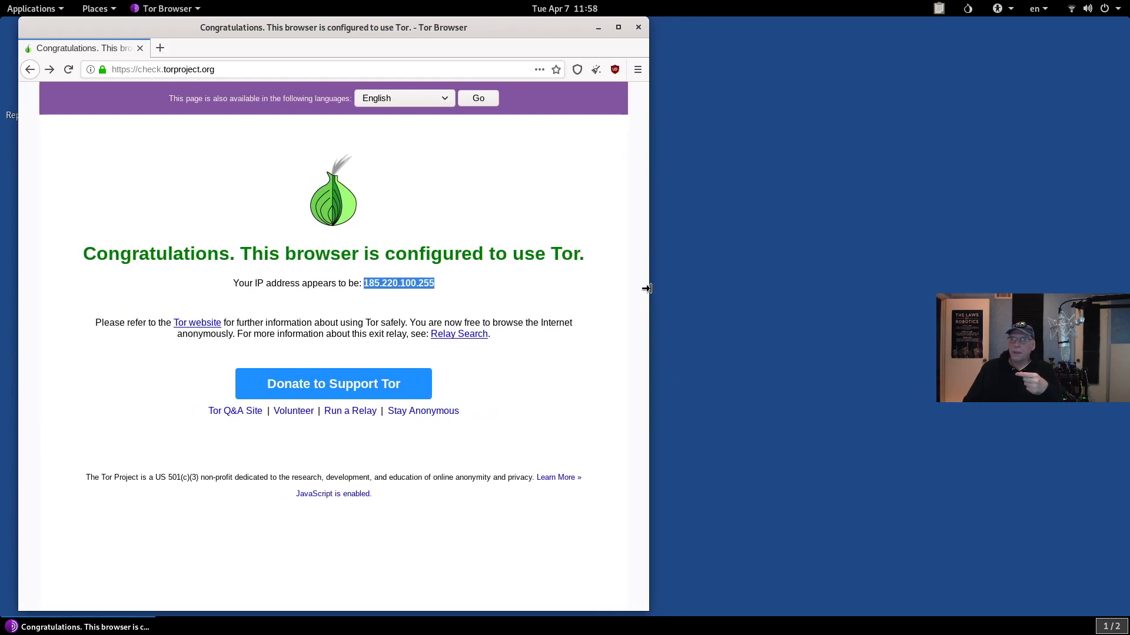
left_click(638, 27)
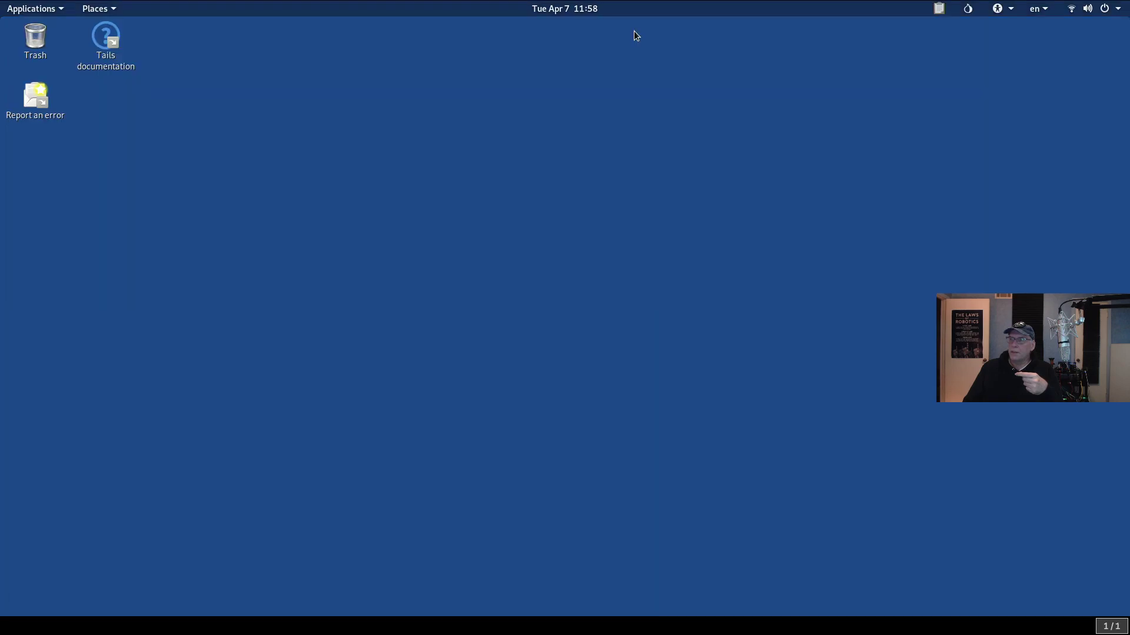
Launch Terminal from Applications > Favorites and shift its window slightly left.
left_click(30, 8)
mouse_move(40, 98)
mouse_move(52, 42)
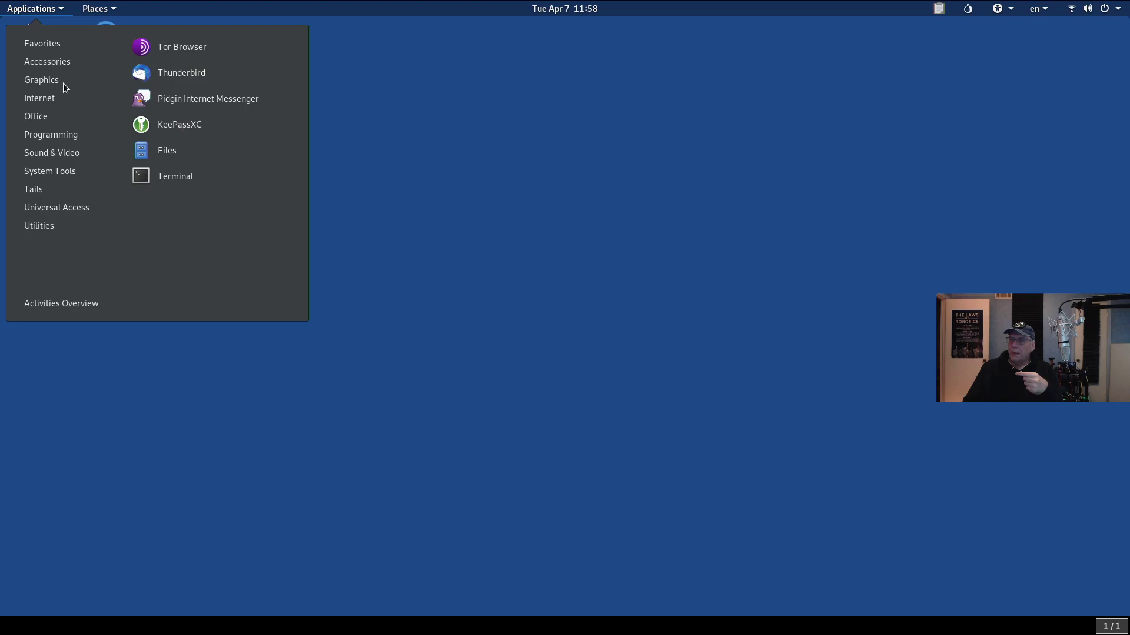
left_click(176, 176)
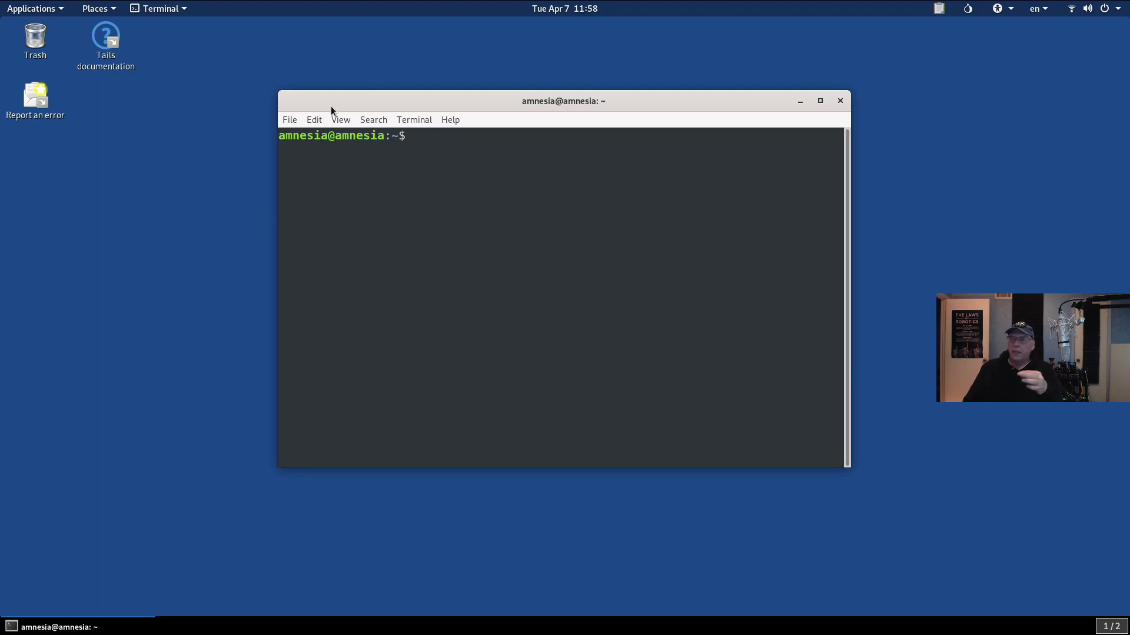
left_click_drag(339, 105, 262, 103)
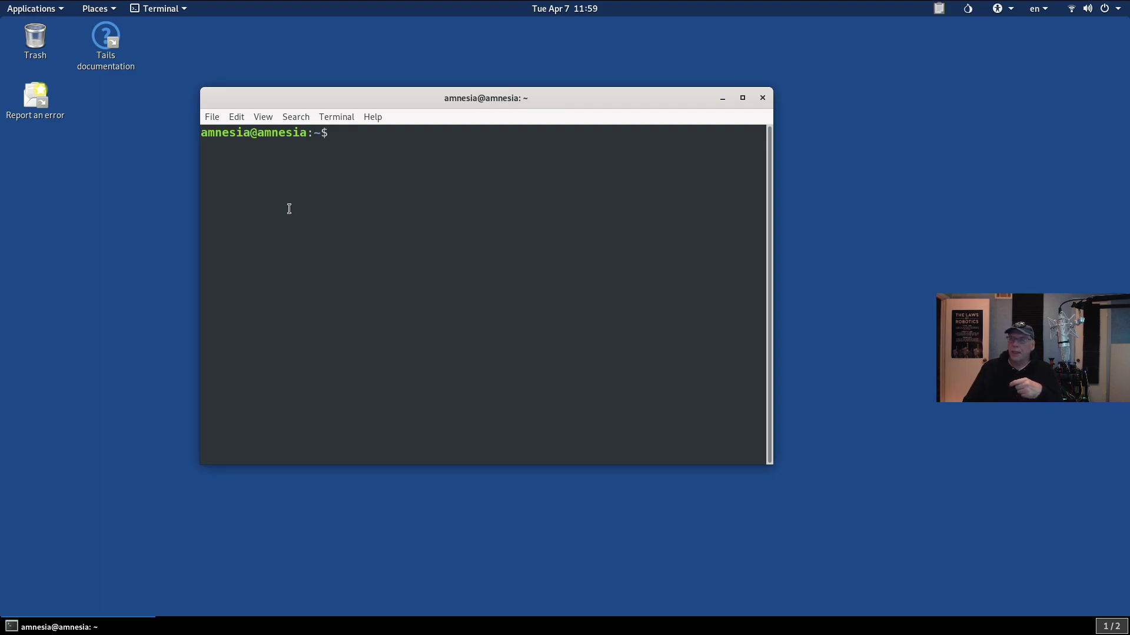
left_click(43, 13)
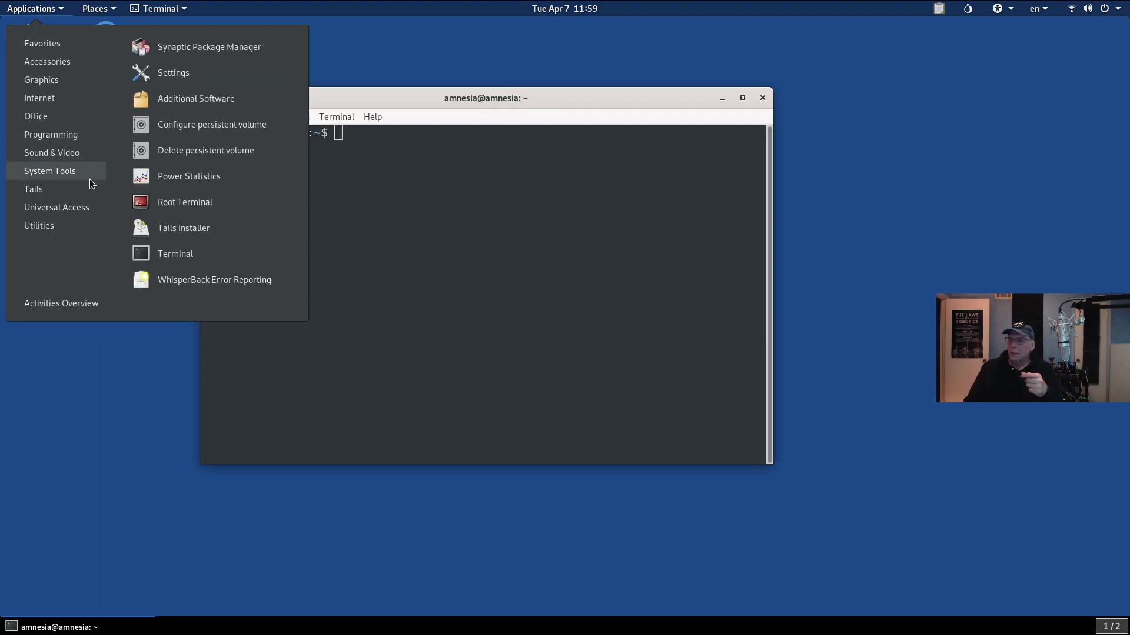
mouse_move(52, 118)
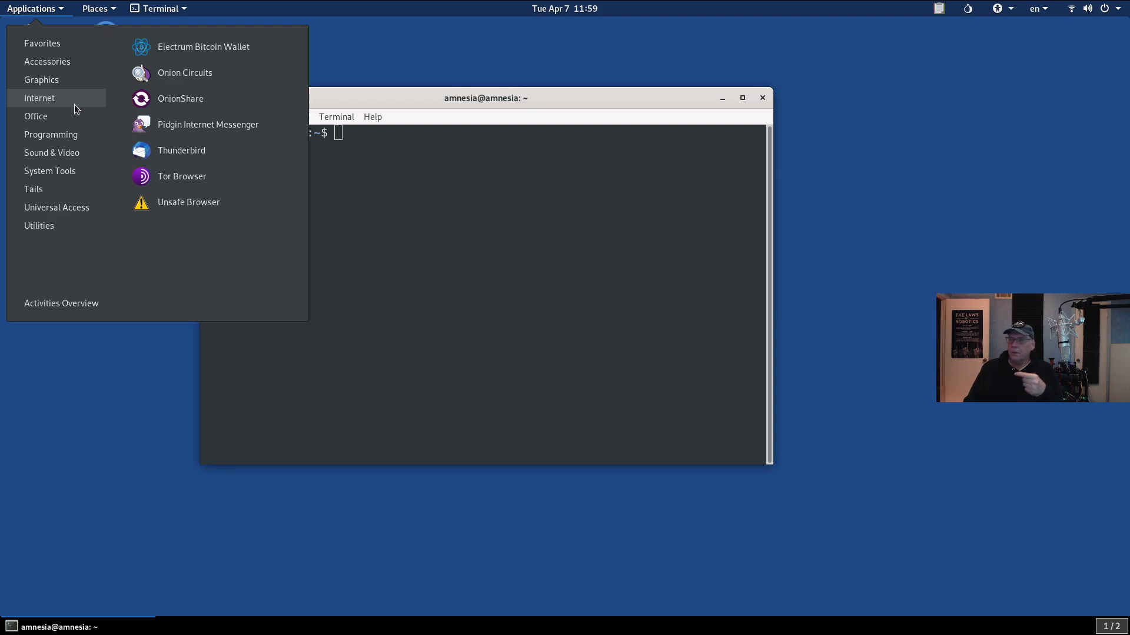
left_click(166, 103)
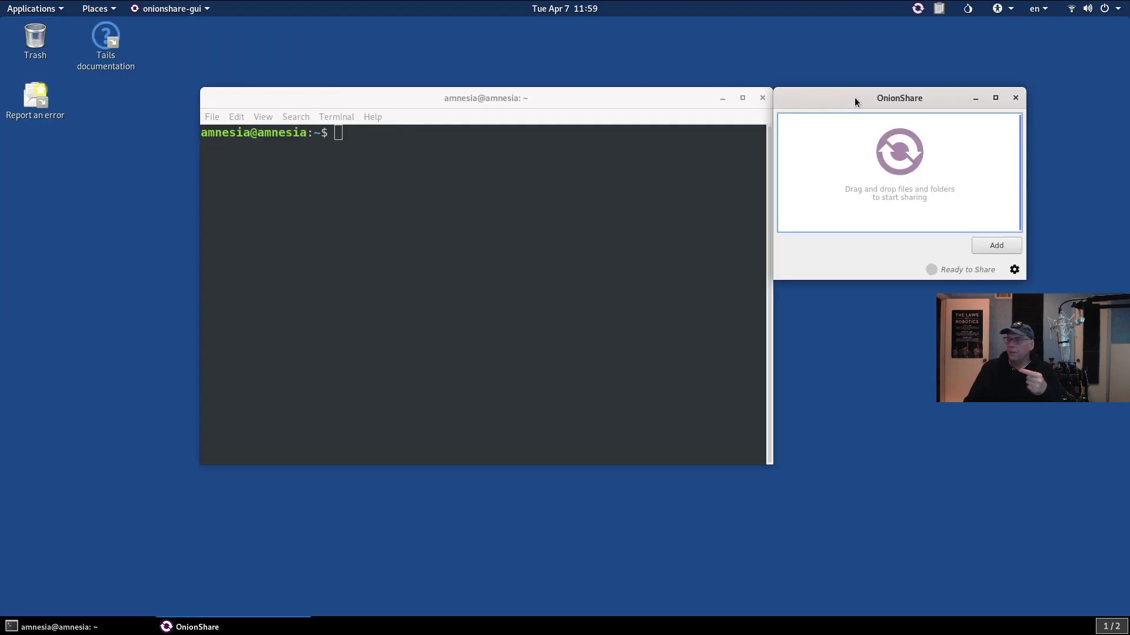
left_click_drag(855, 98, 392, 143)
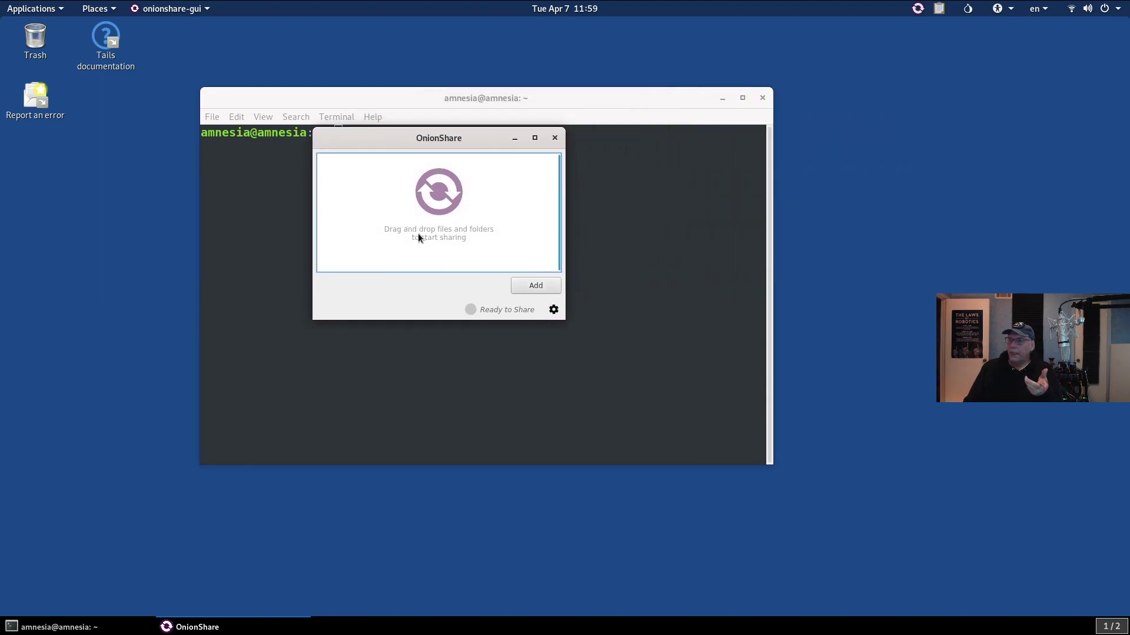
left_click(555, 139)
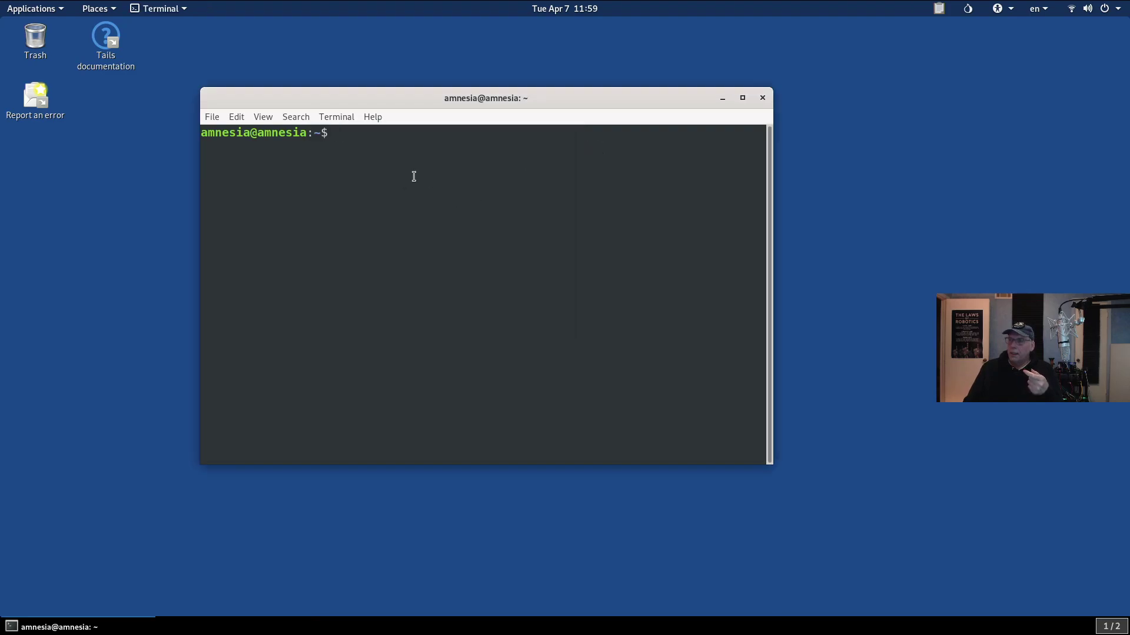
Print kernel details with uname -a, then list /etc and its apt* entries.
type("uname -a")
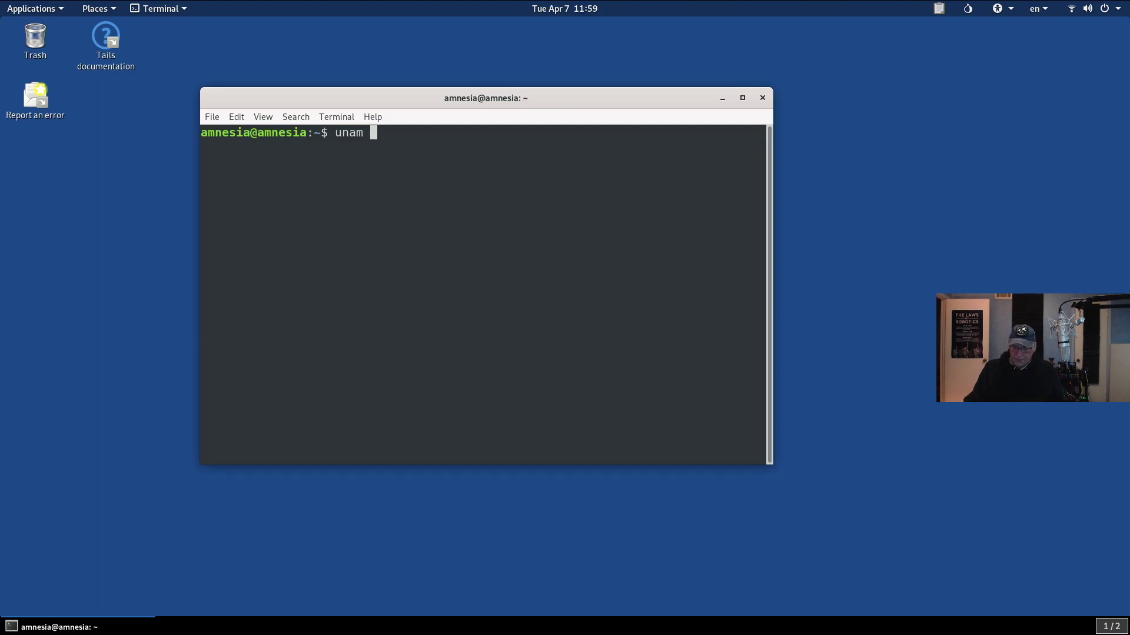
key("Return")
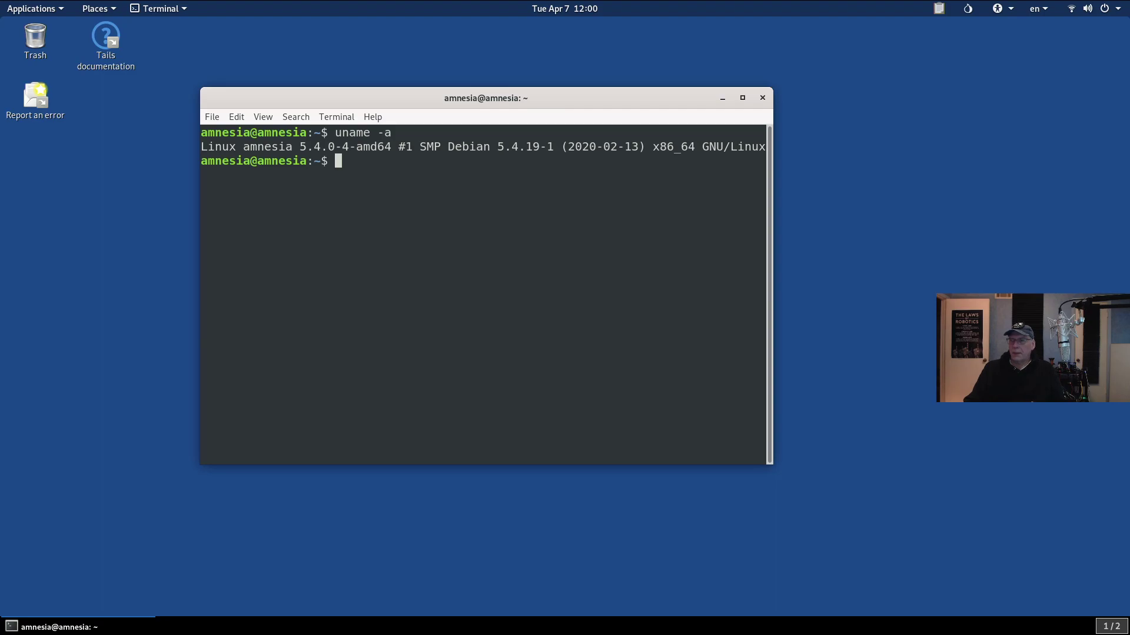
type("cd /etc")
key("Return")
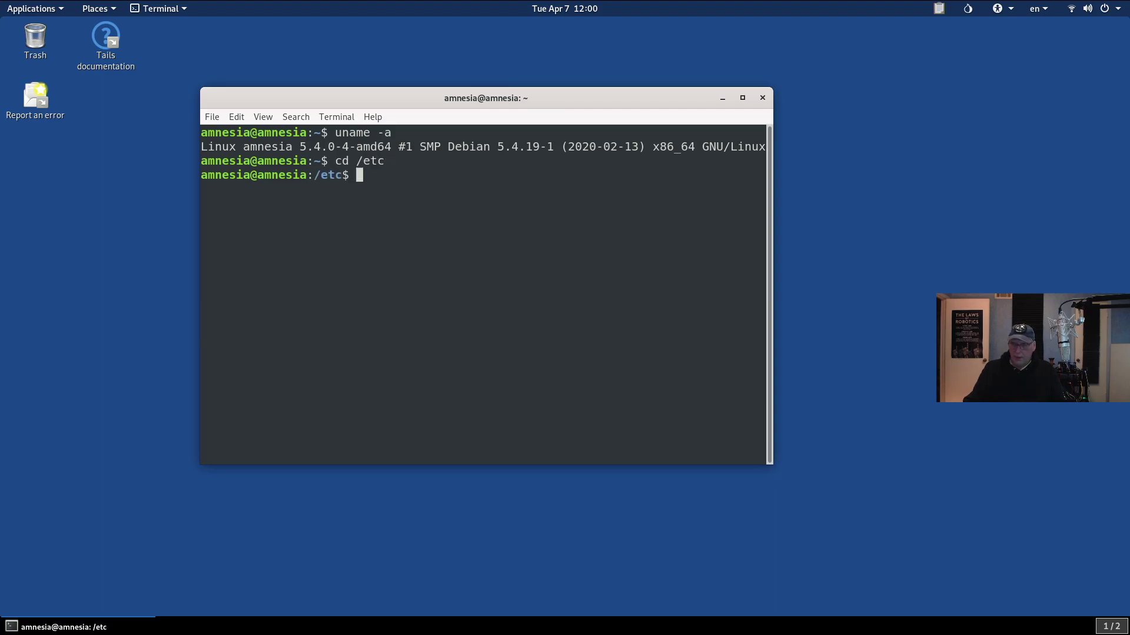
type("ls")
key("Return")
type("cd ")
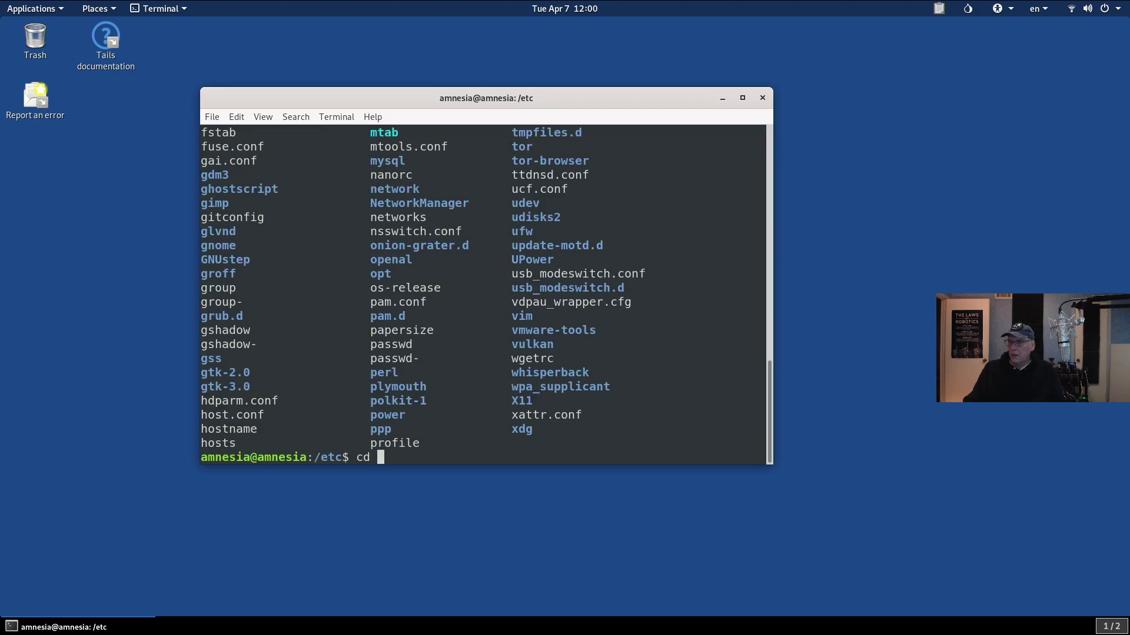
type("a")
key("BackSpace")
key("BackSpace")
key("BackSpace")
key("BackSpace")
type("ls apt*")
key("Return")
type("cd a")
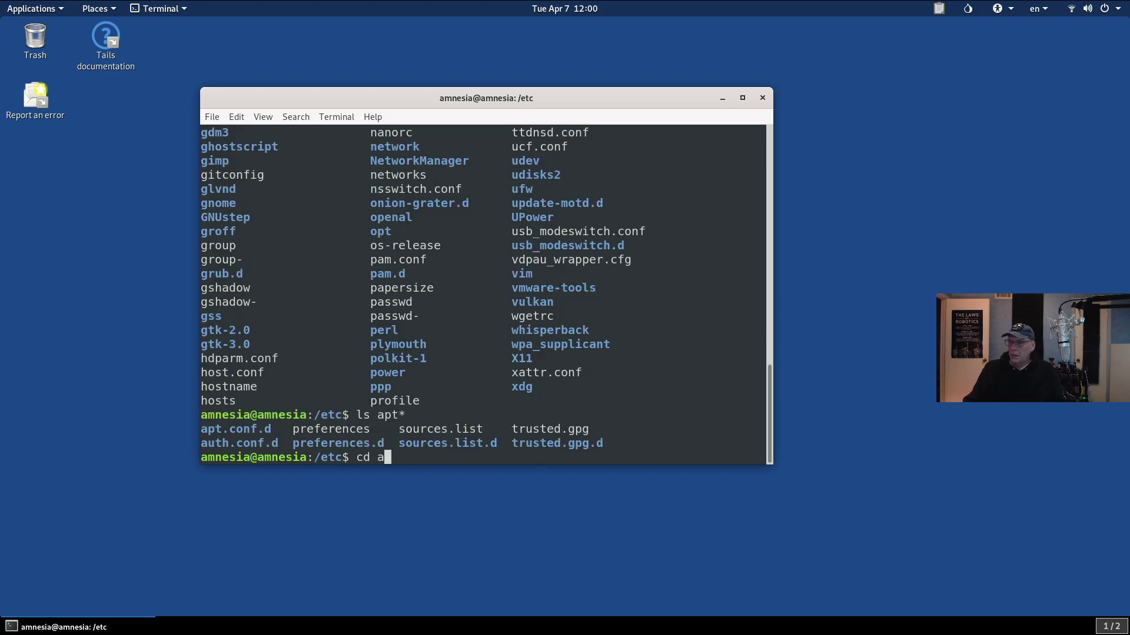
type("pt")
In /etc/apt, list files and show sources.list with its two tor+http onion buster sources.
key("Return")
type("ls")
key("Return")
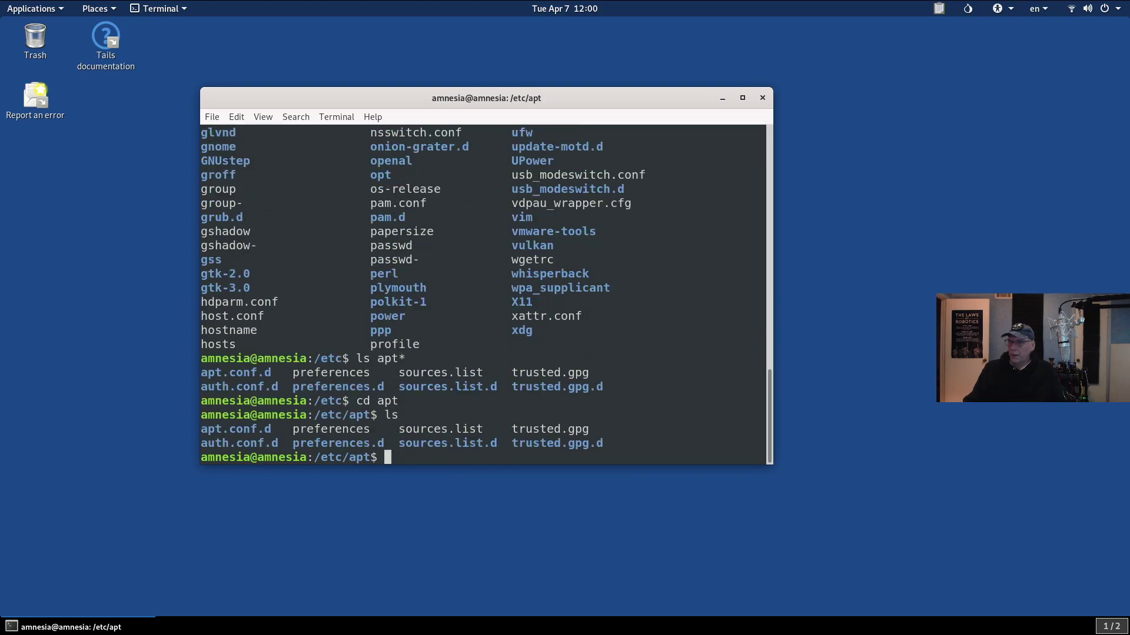
type("more sources.list")
key("Return")
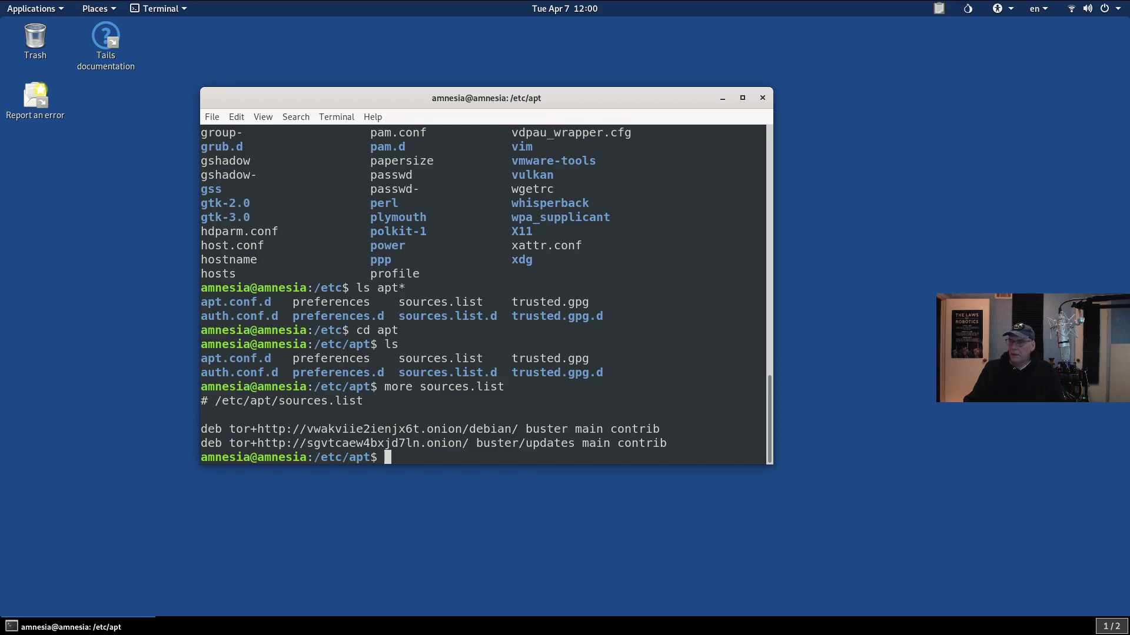
type("exit")
key("BackSpace")
key("BackSpace")
key("BackSpace")
key("BackSpace")
Return home with cd, run ls, and view /etc/os-release showing Tails 4.4.1.
type("cd")
key("Return")
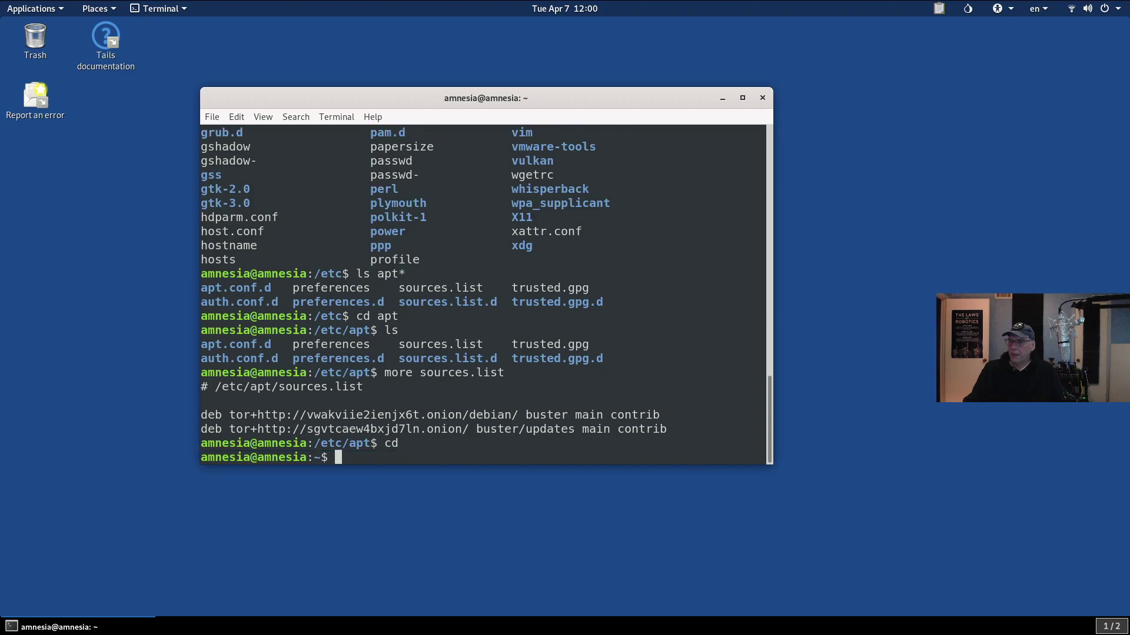
type("ls")
key("Return")
type("more /et")
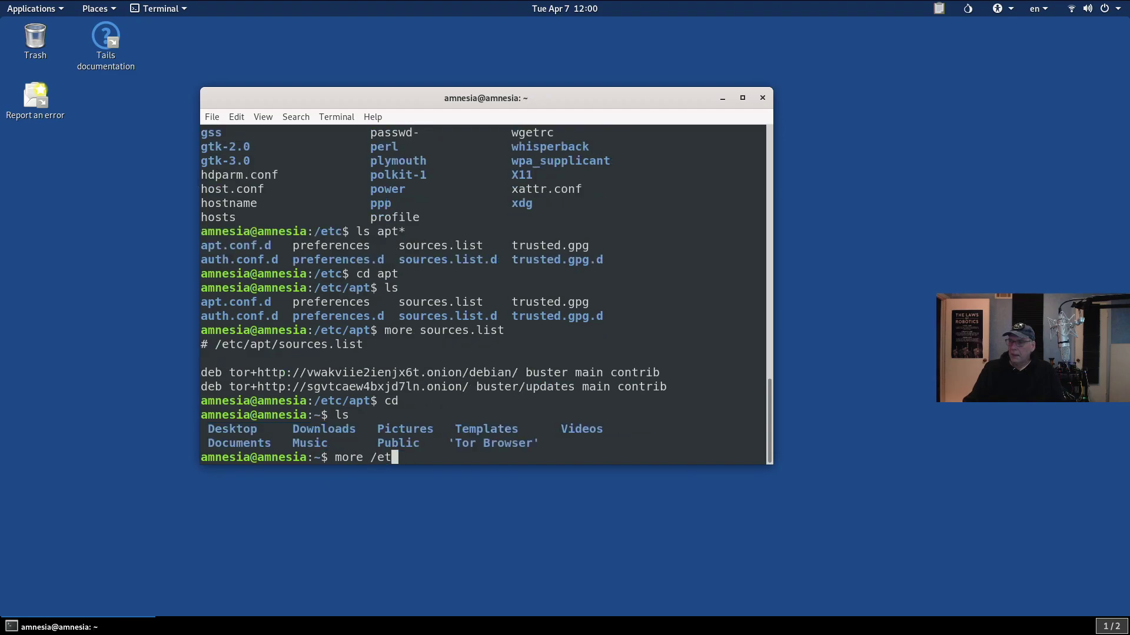
type("c/os-release")
key("Return")
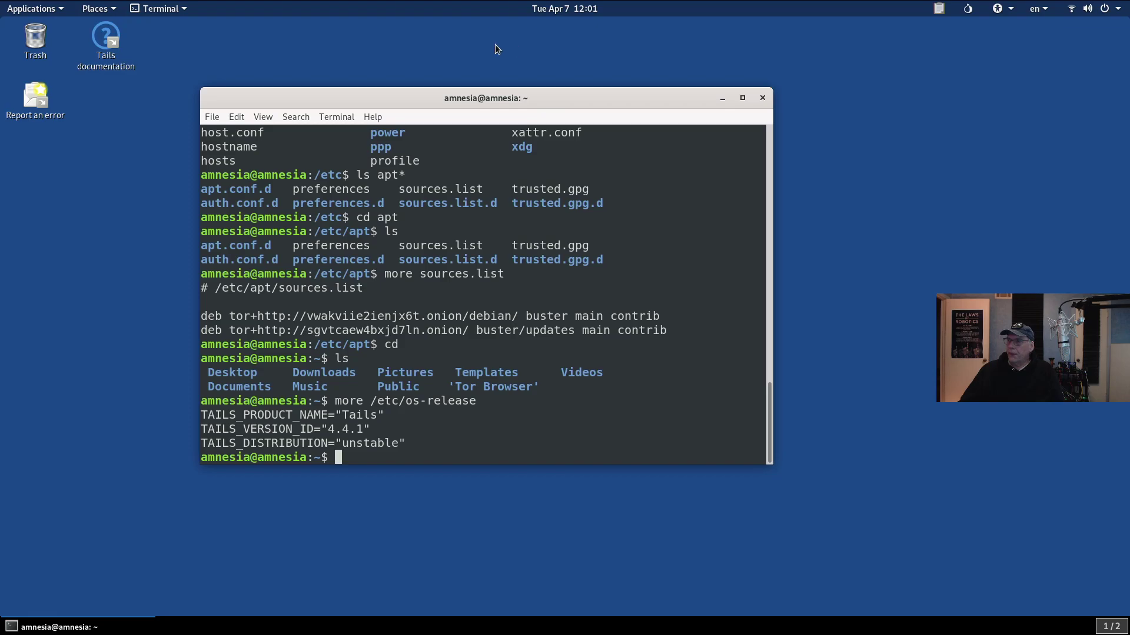
left_click(33, 7)
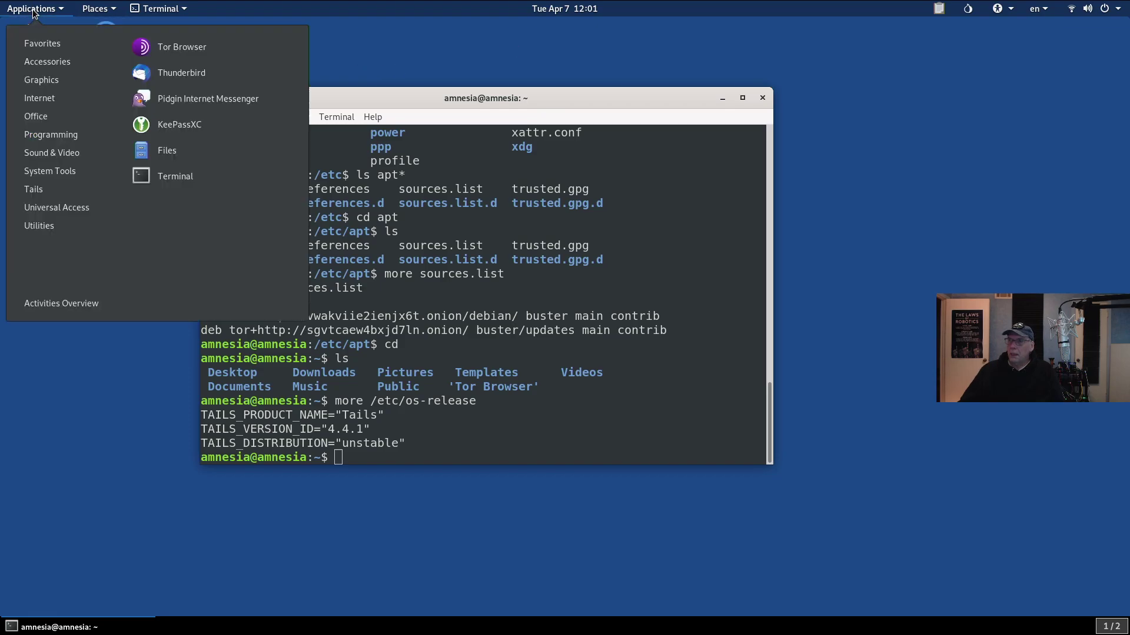
mouse_move(60, 153)
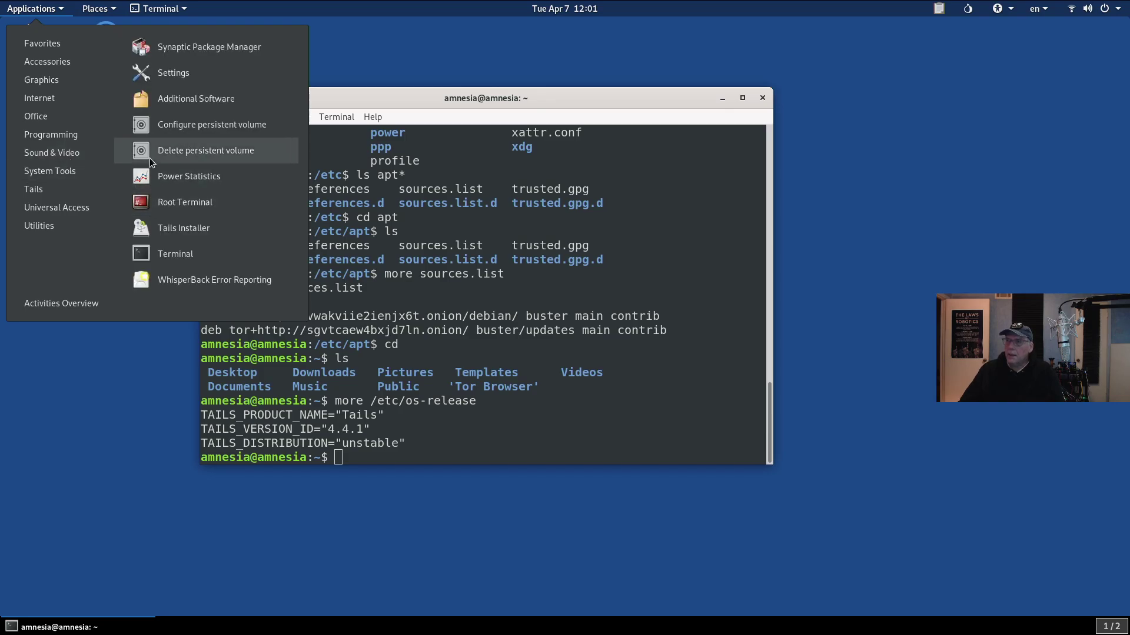
mouse_move(81, 189)
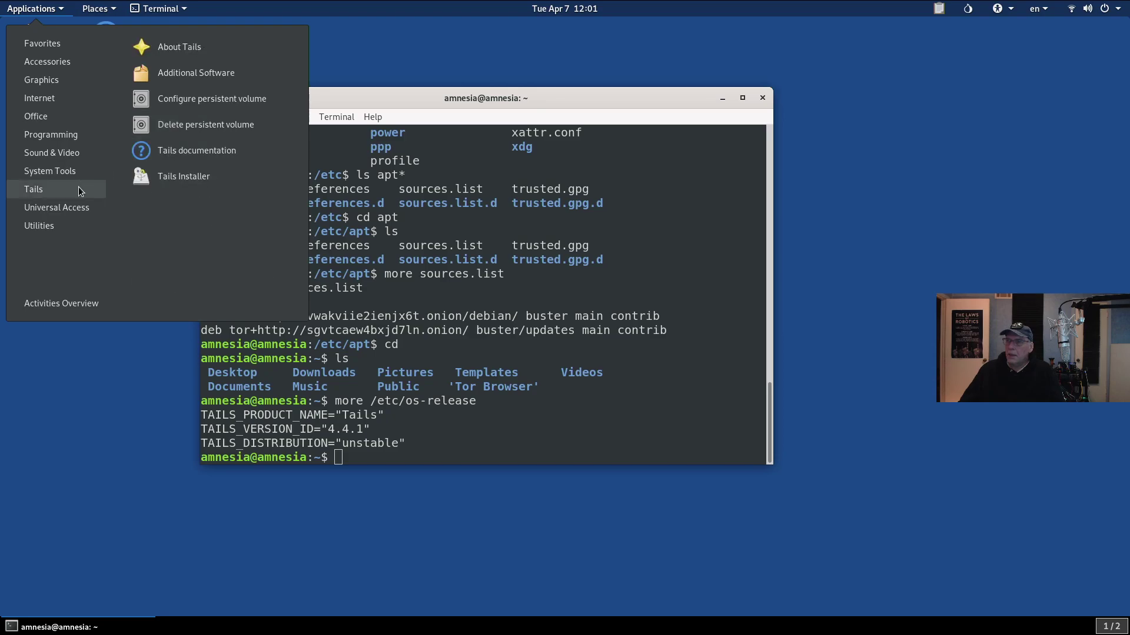
mouse_move(79, 230)
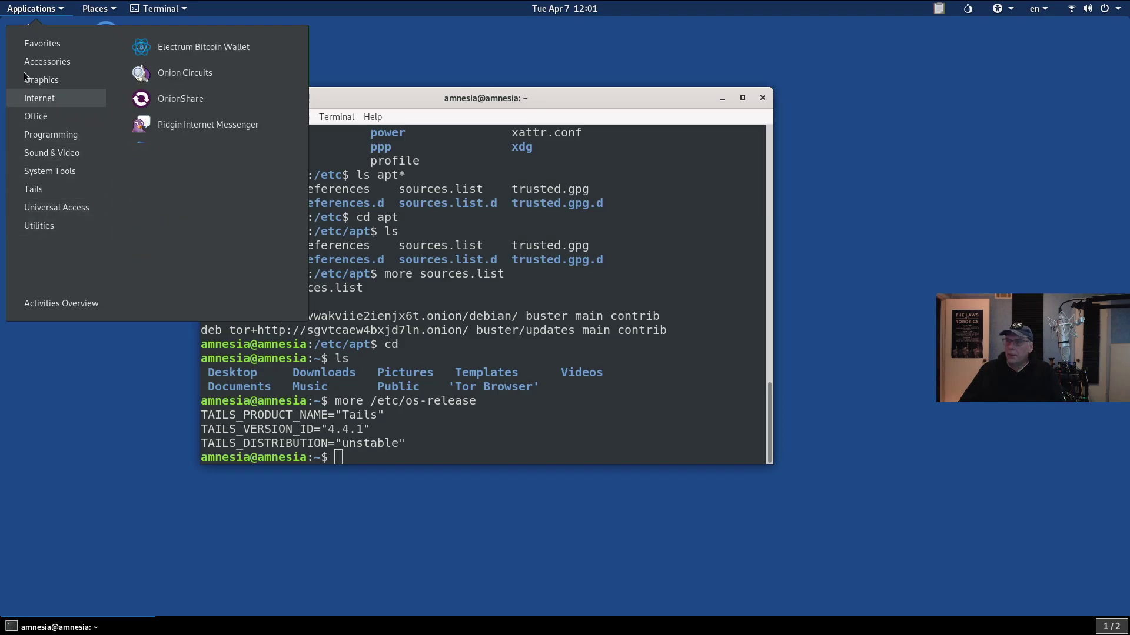
mouse_move(26, 65)
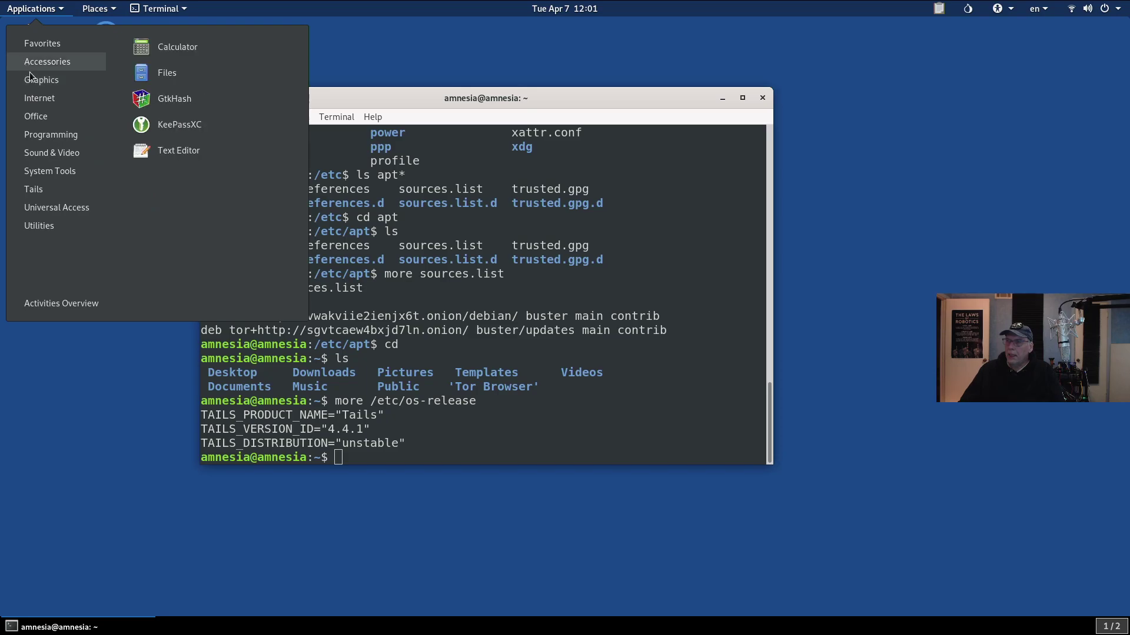
mouse_move(36, 87)
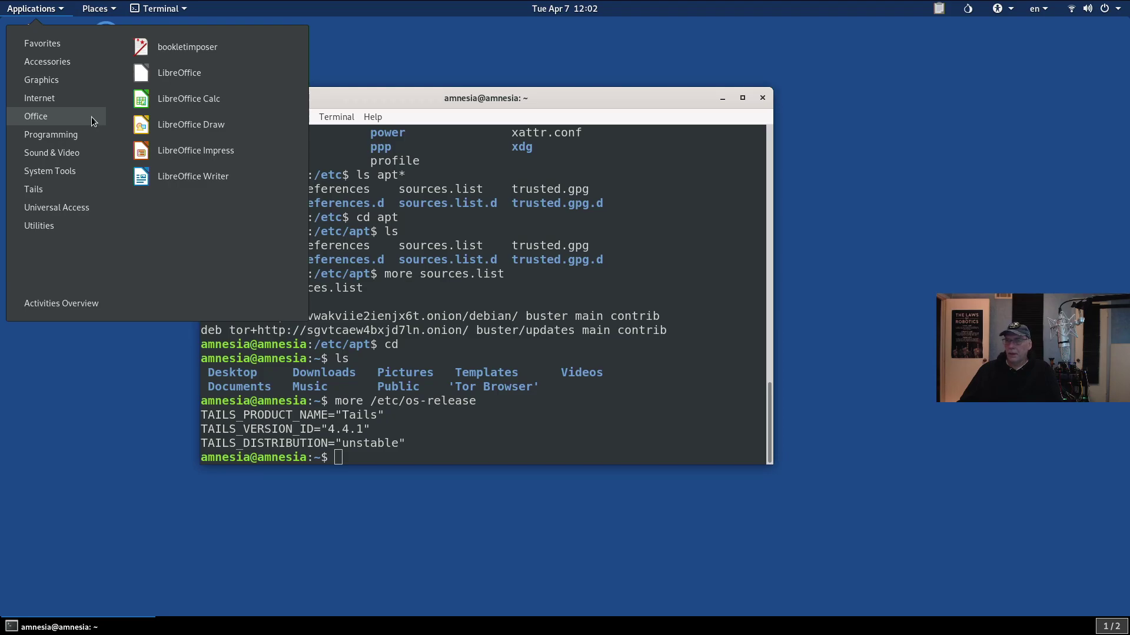
mouse_move(82, 126)
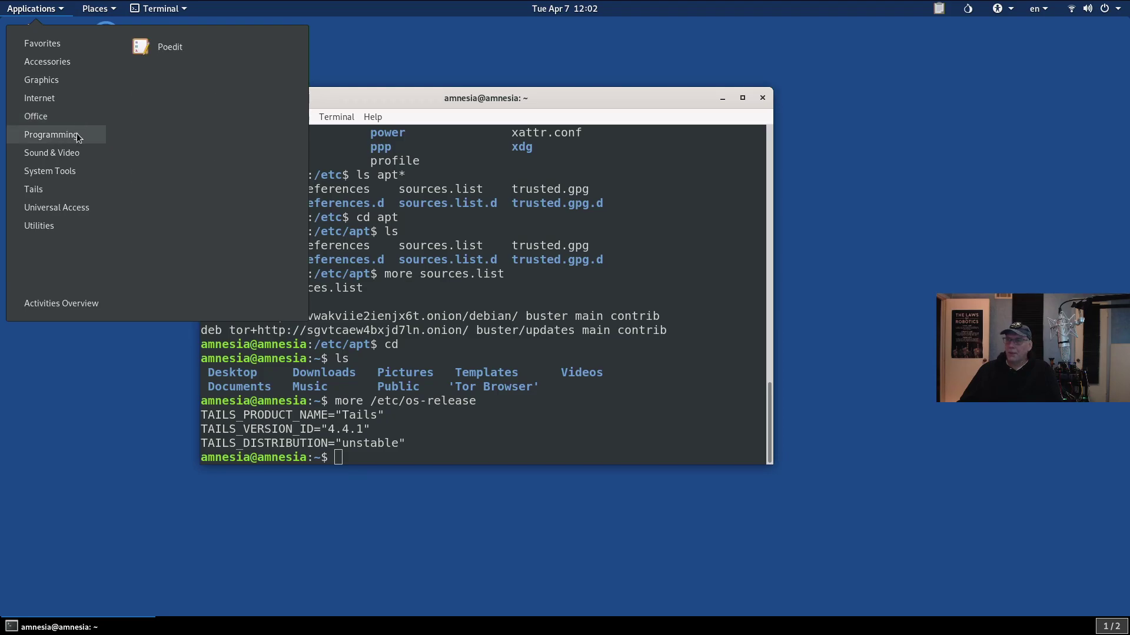
mouse_move(77, 157)
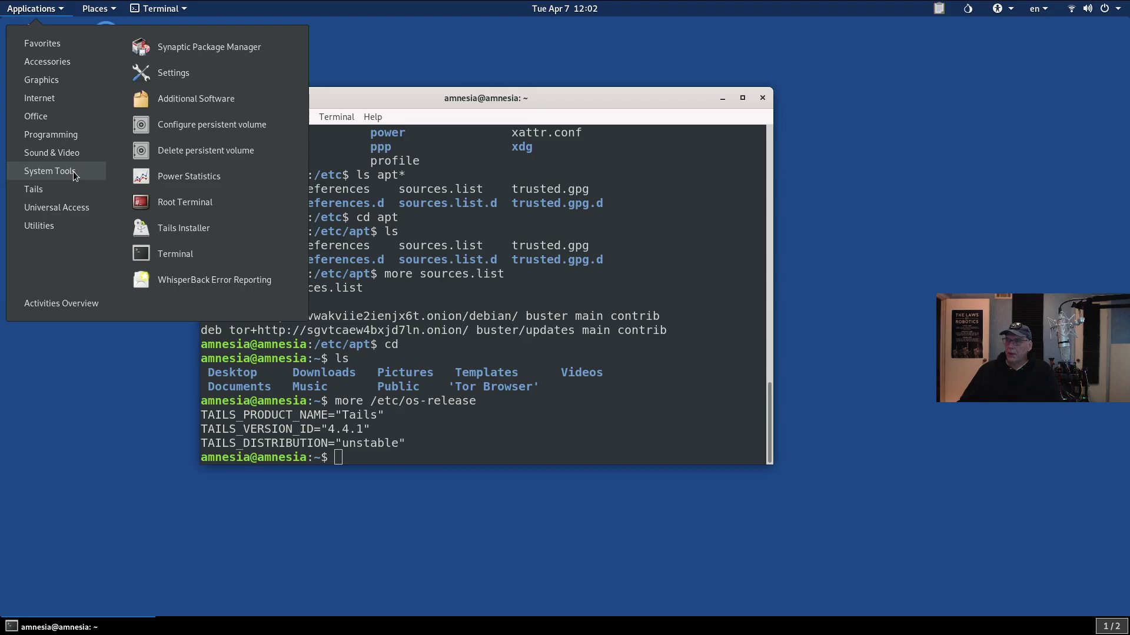
mouse_move(64, 210)
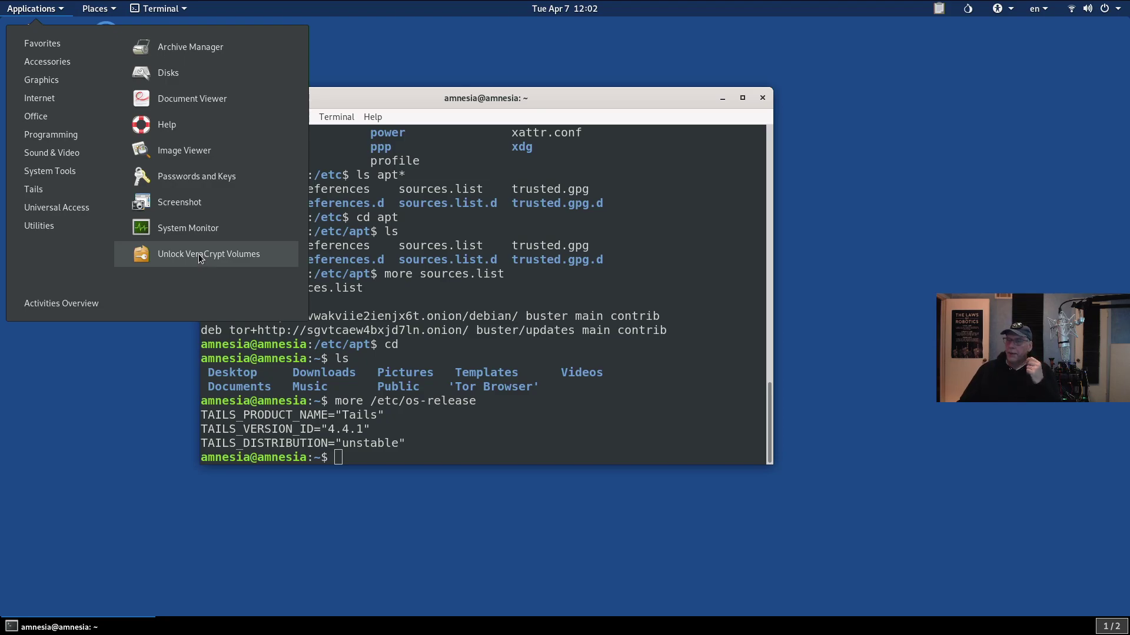
Run 'man veracrypt' and 'man mat', each reporting no manual entry.
left_click(564, 372)
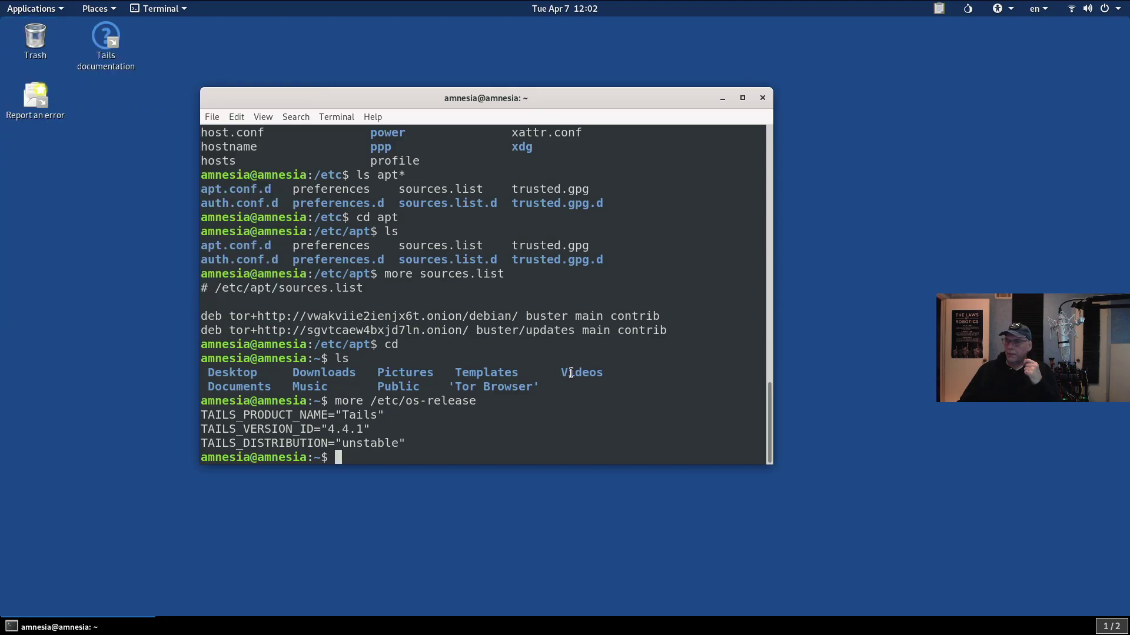
type("man ve")
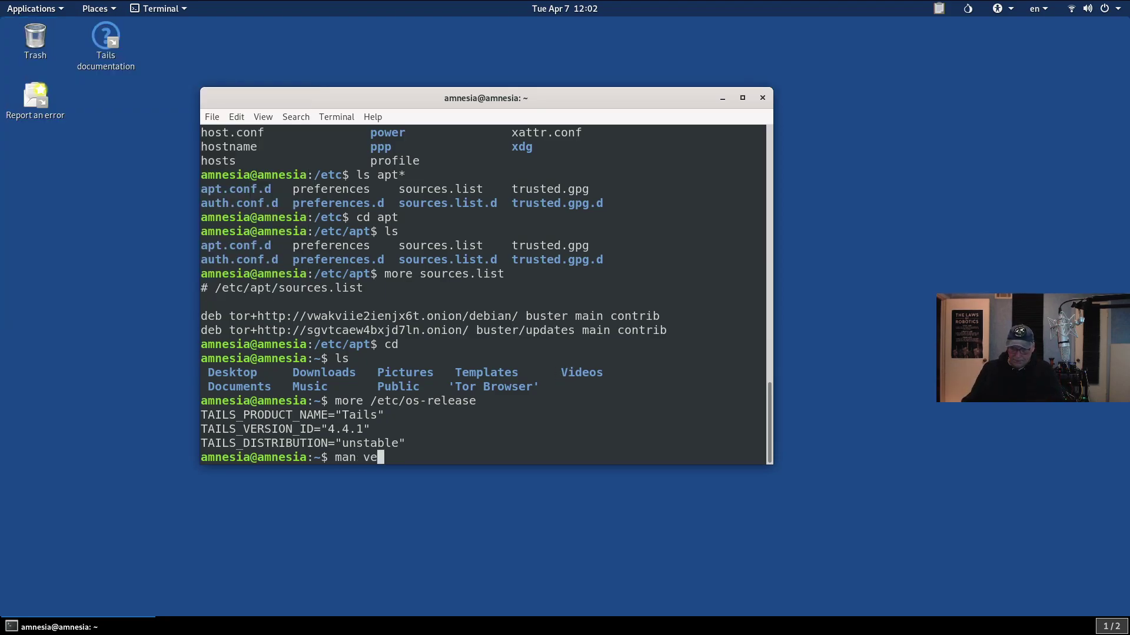
type("racrypt")
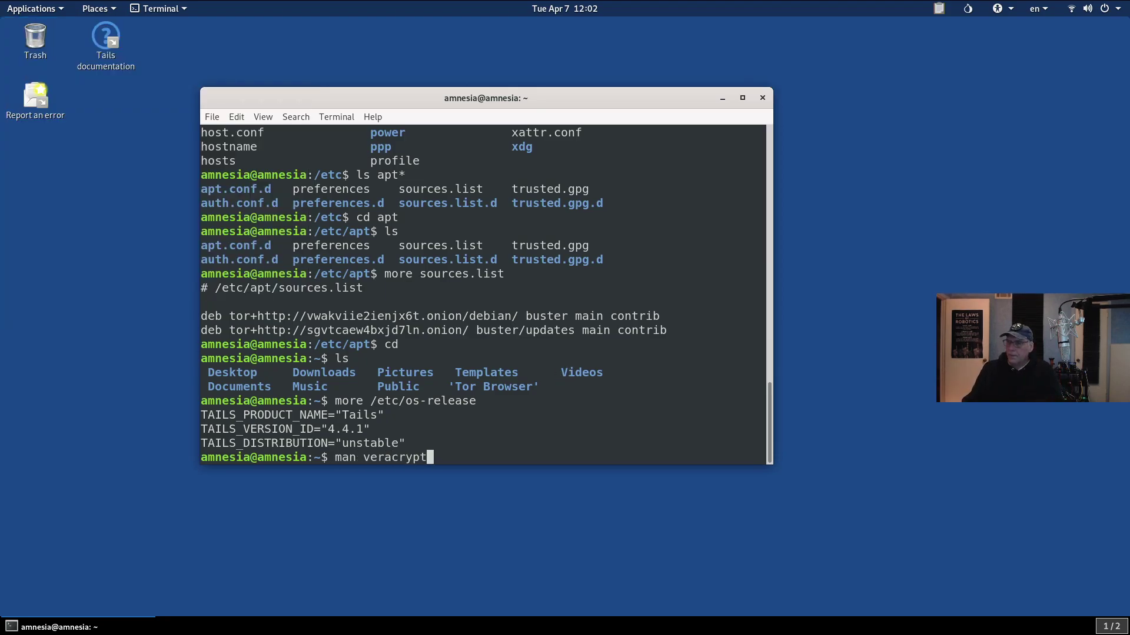
key("Return")
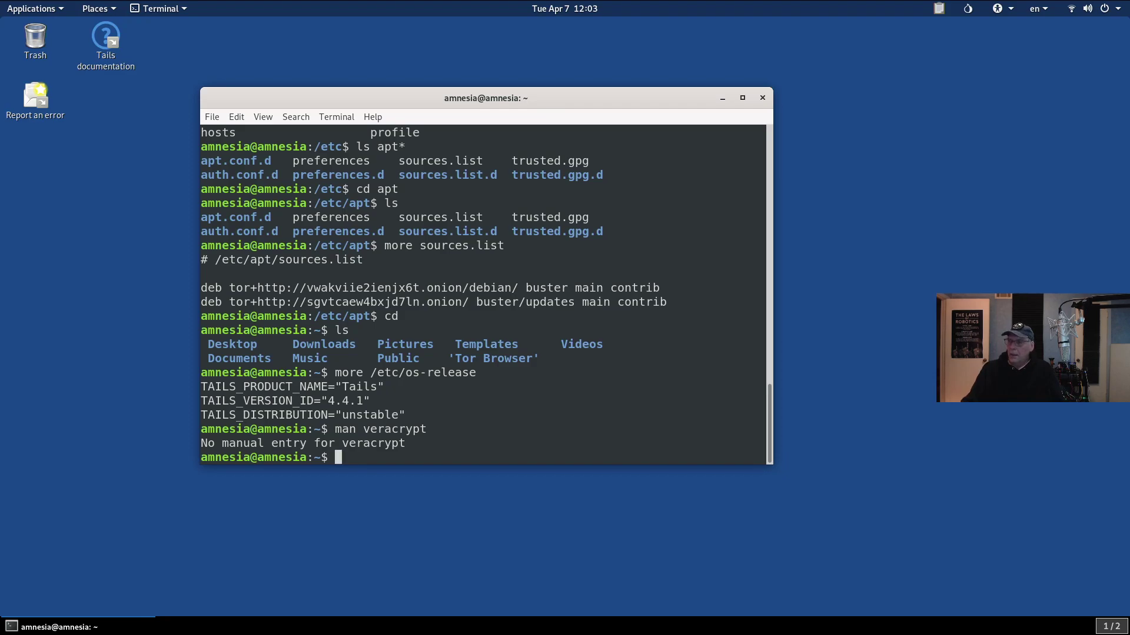
type("man mat")
key("Return")
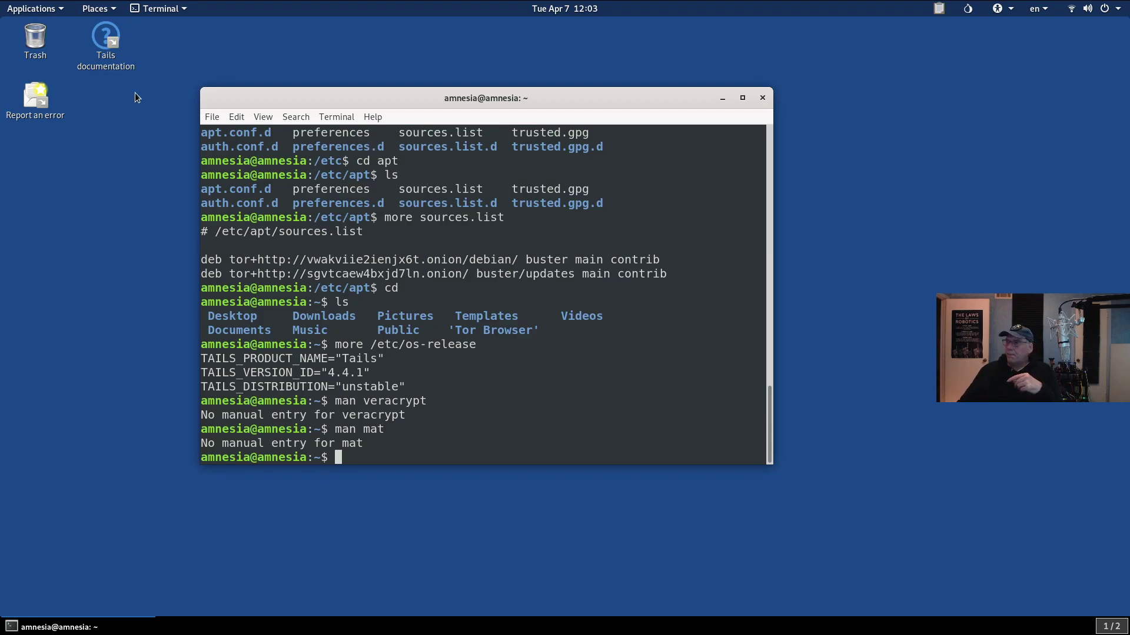
Open LibreOffice from the Applications > Office menu, reaching its Start Center.
left_click(48, 13)
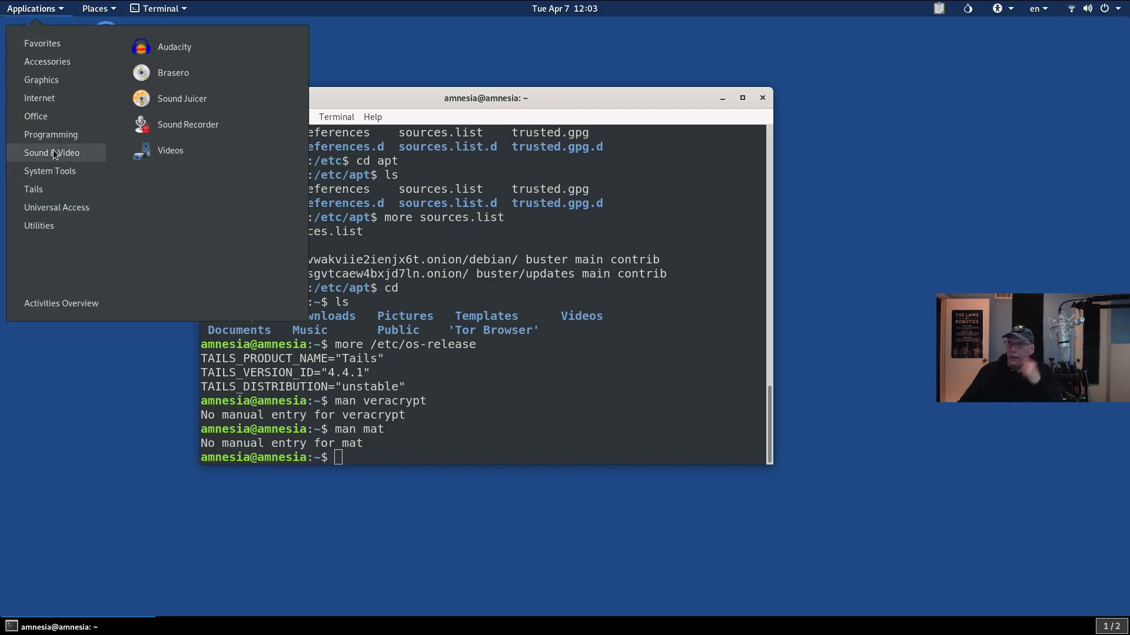
mouse_move(57, 135)
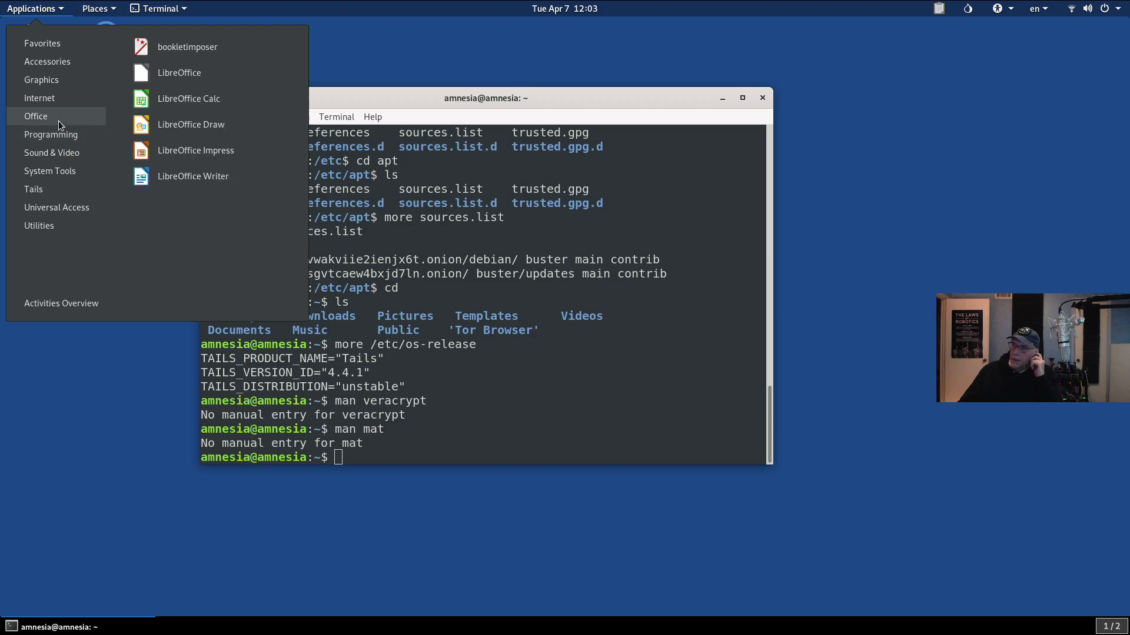
left_click(180, 75)
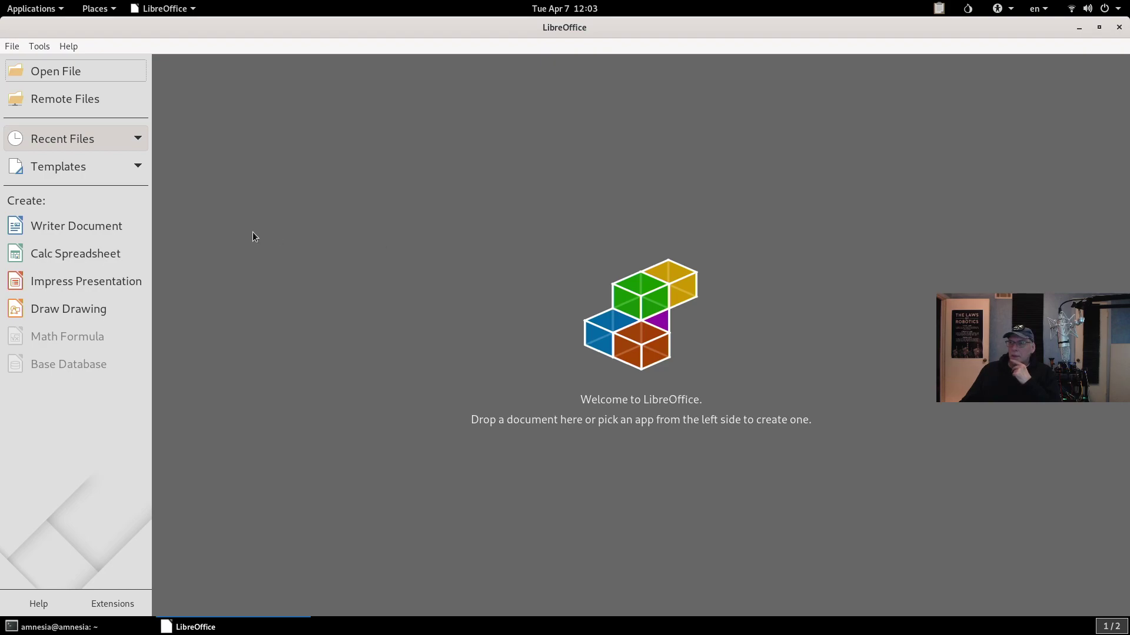
Confirm in About LibreOffice that version 6.1.5.2 is installed, then close the Start Center.
left_click(68, 46)
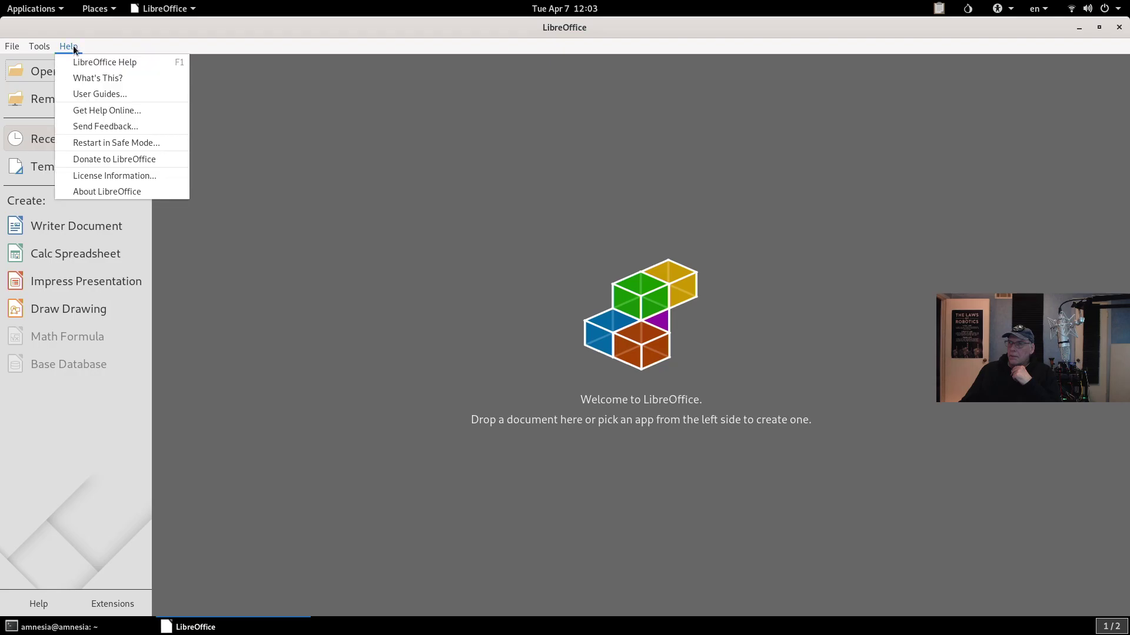
left_click(108, 186)
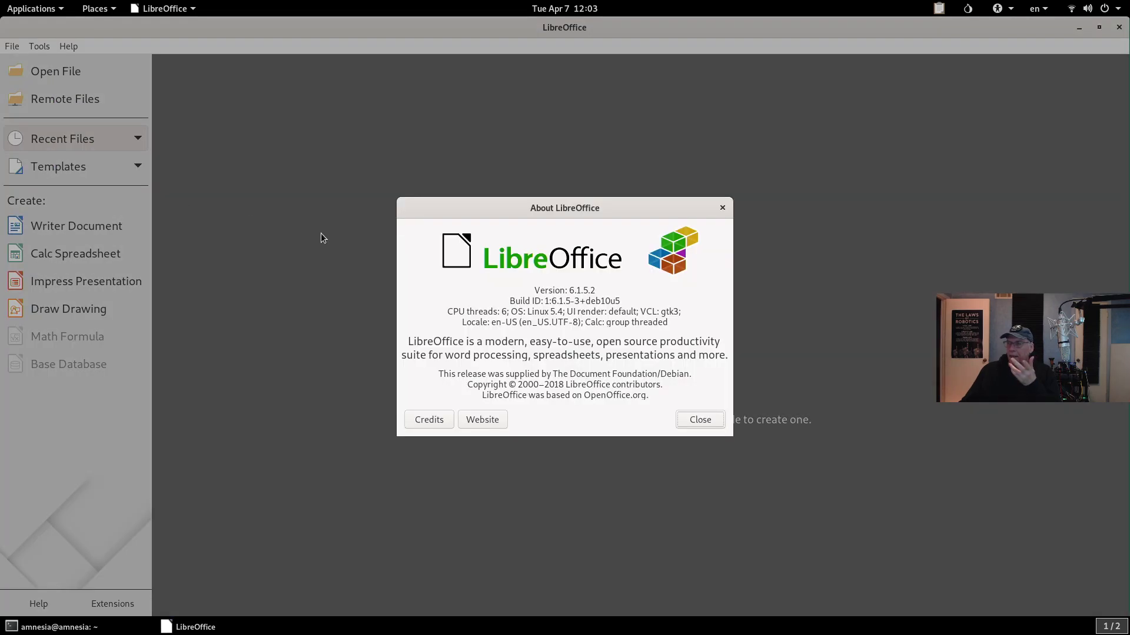
left_click(693, 418)
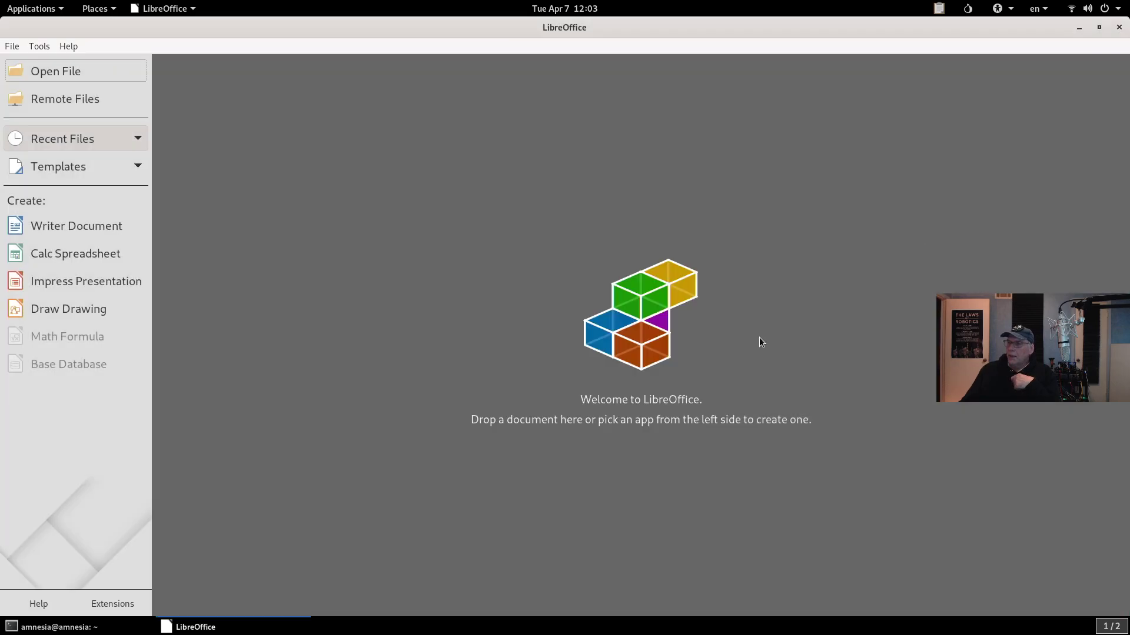
left_click(1120, 27)
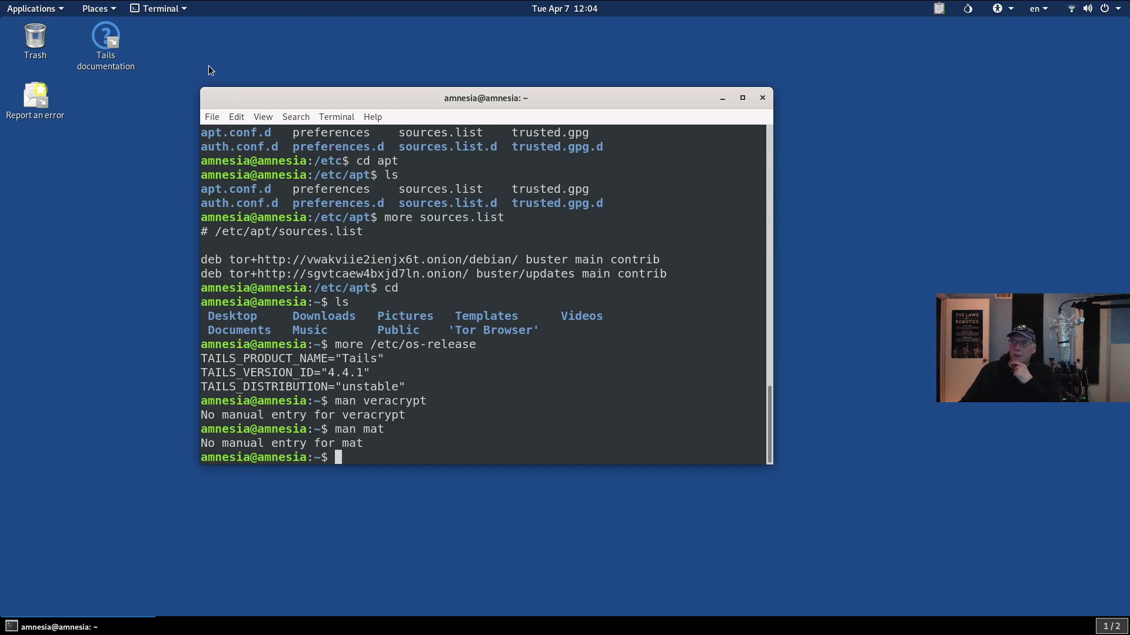
Browse the Places and Applications menus, then advance to the 'My thoughts on Tails' slide.
left_click(97, 10)
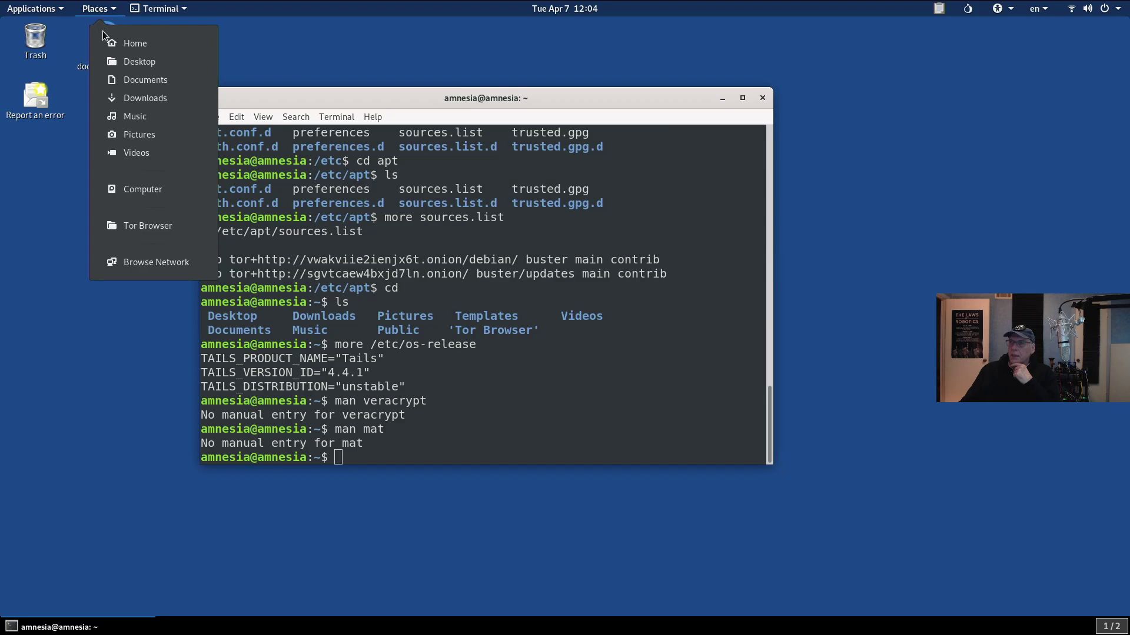
mouse_move(34, 9)
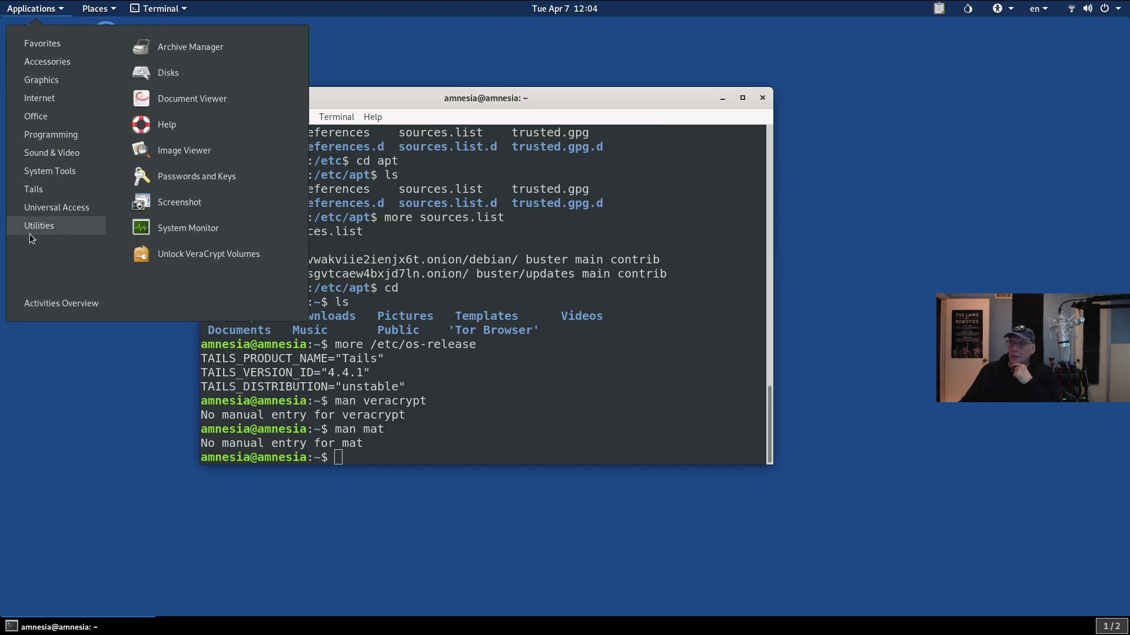
left_click(397, 499)
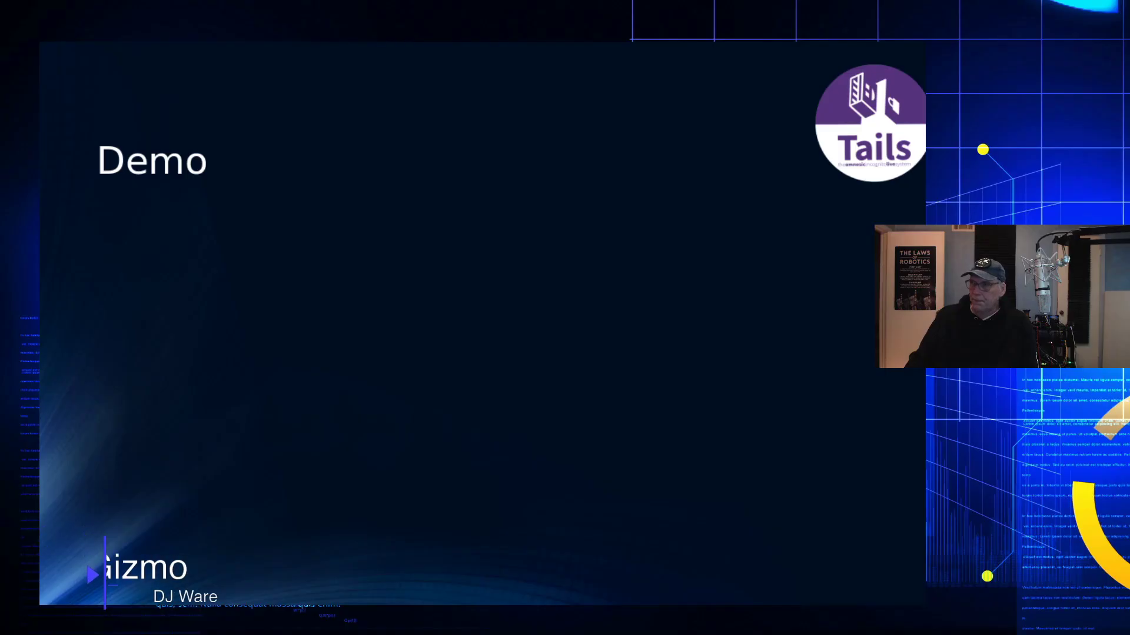
left_click(799, 389)
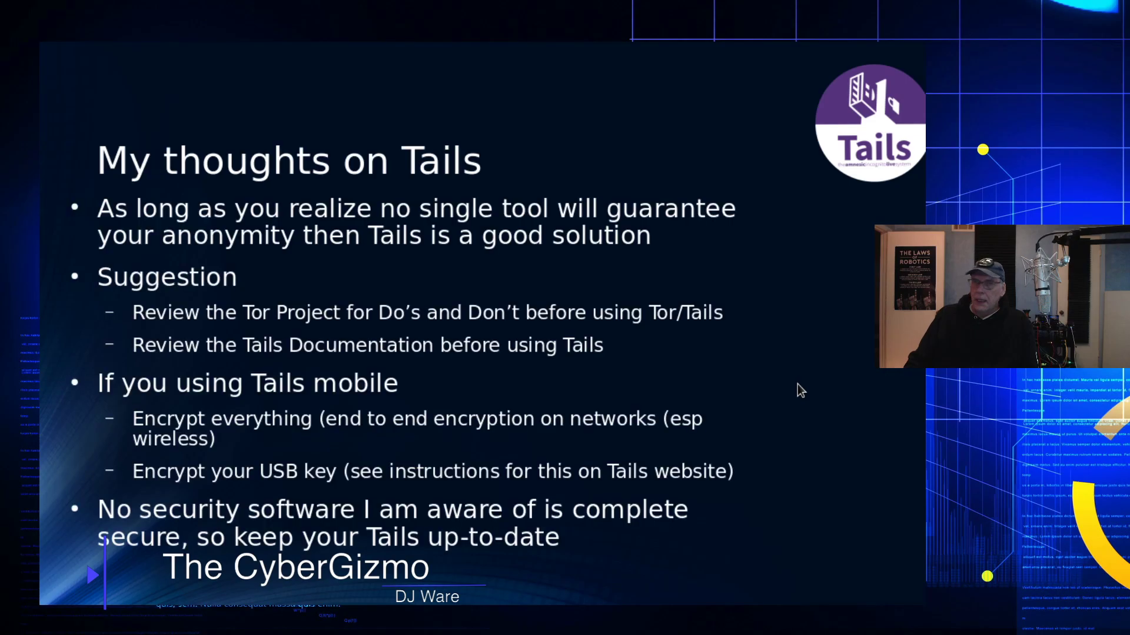